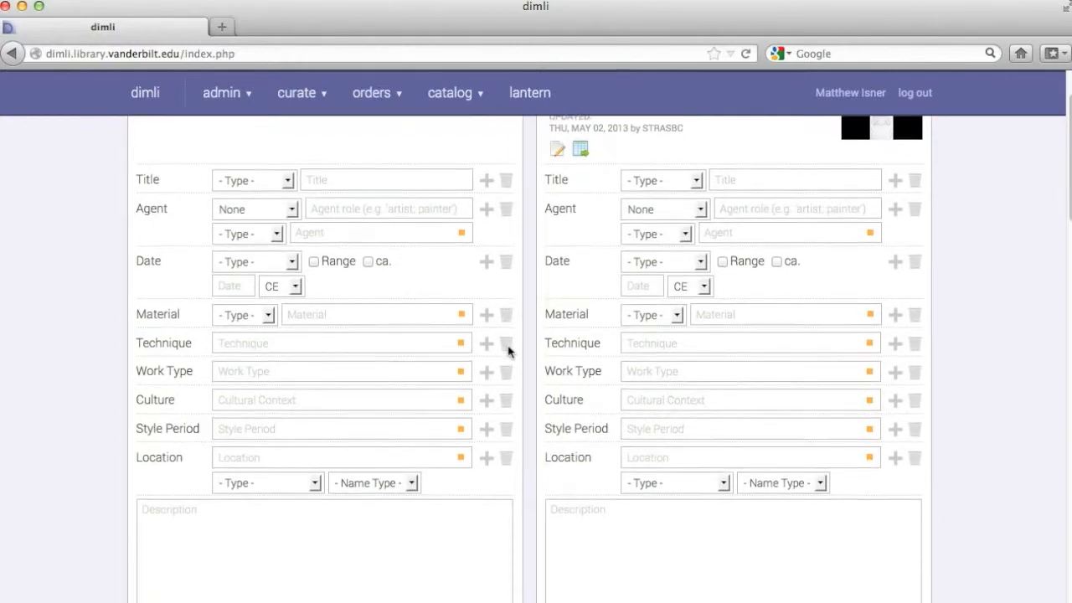
scroll(530, 330, "down", 9)
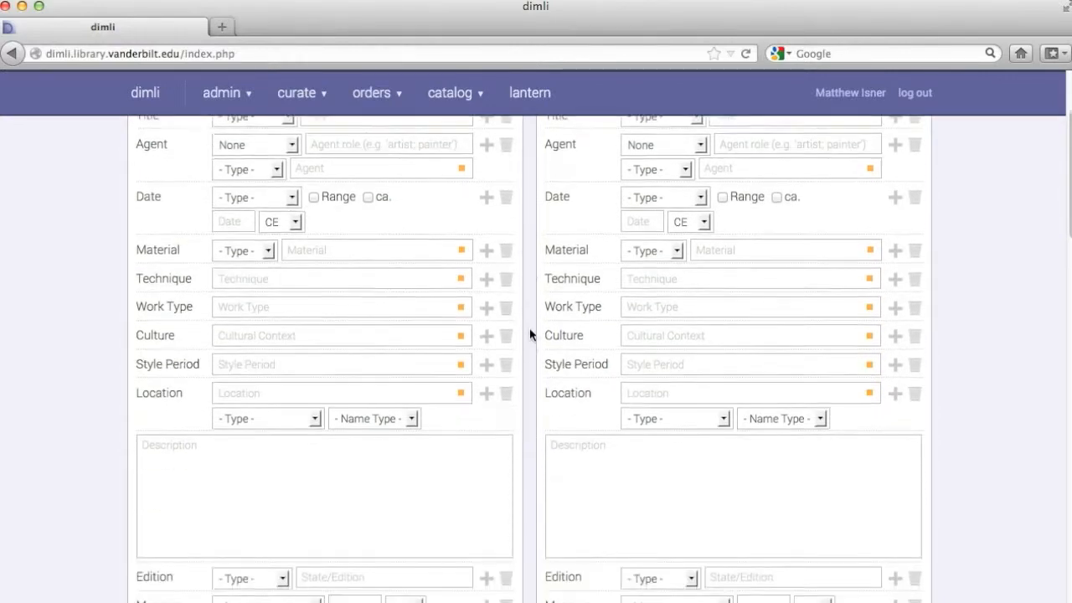
Step: Open the first incomplete order from the list of orders
scroll(530, 333, "up", 10)
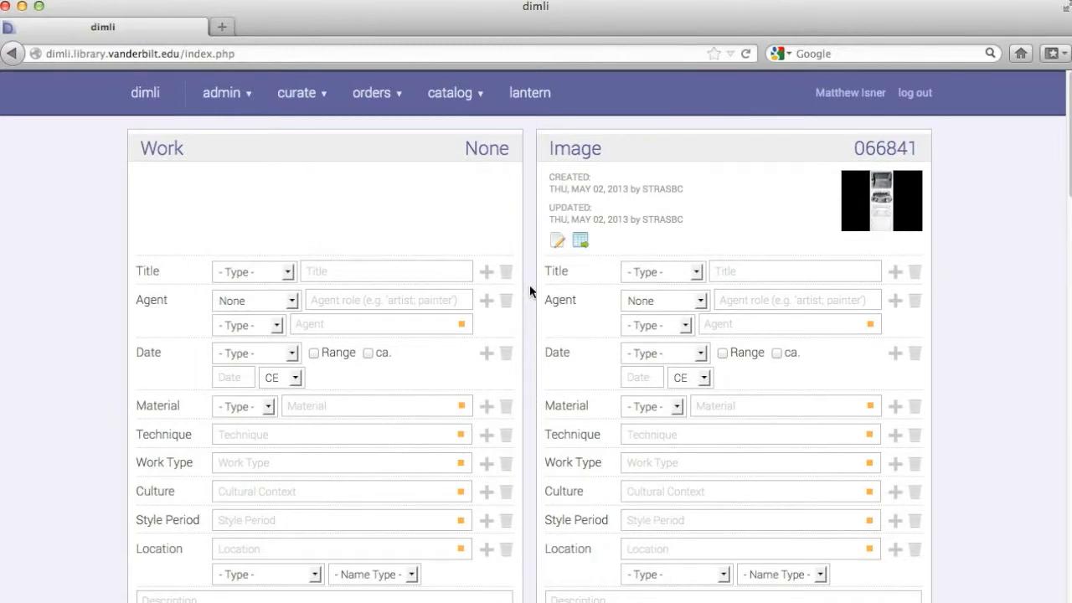
left_click(387, 96)
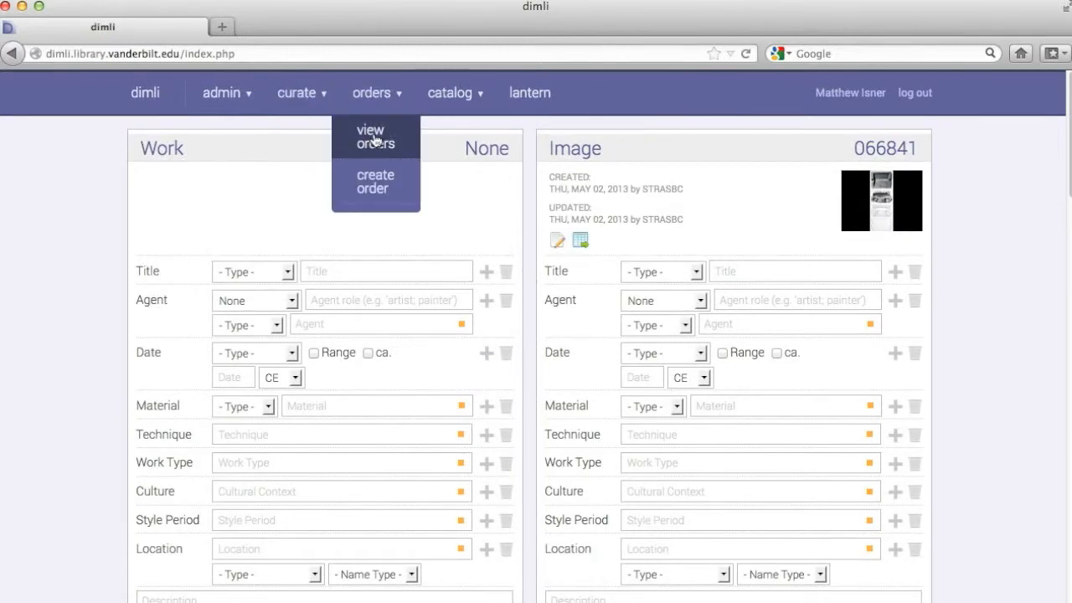
left_click(373, 136)
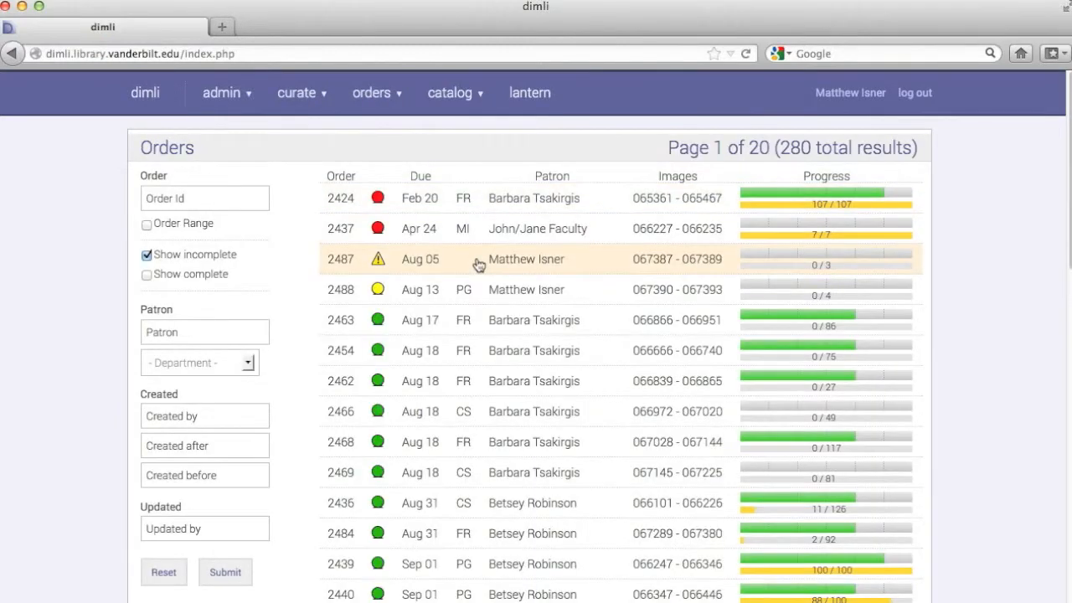
left_click(522, 209)
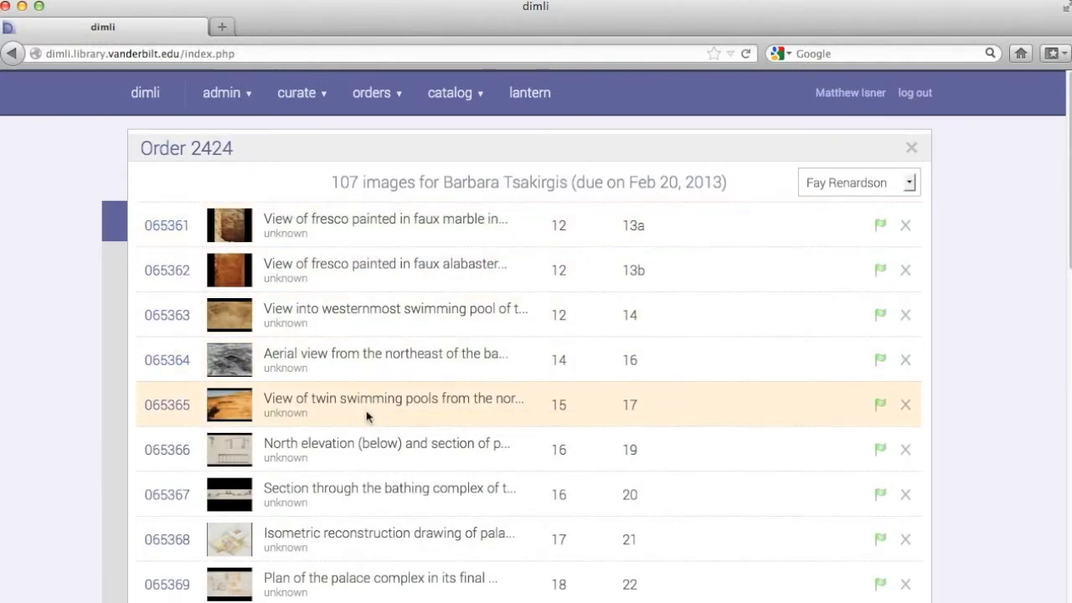
Step: Open image 065365 from the order to show its catalog record beside its linked work
left_click(365, 416)
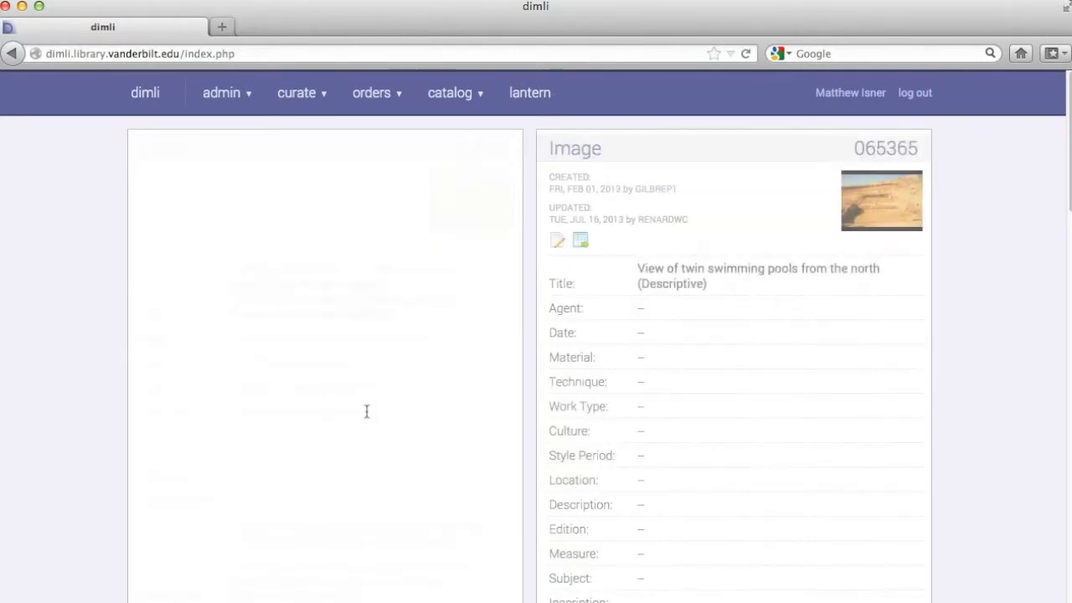
left_click(880, 198)
left_click(622, 211)
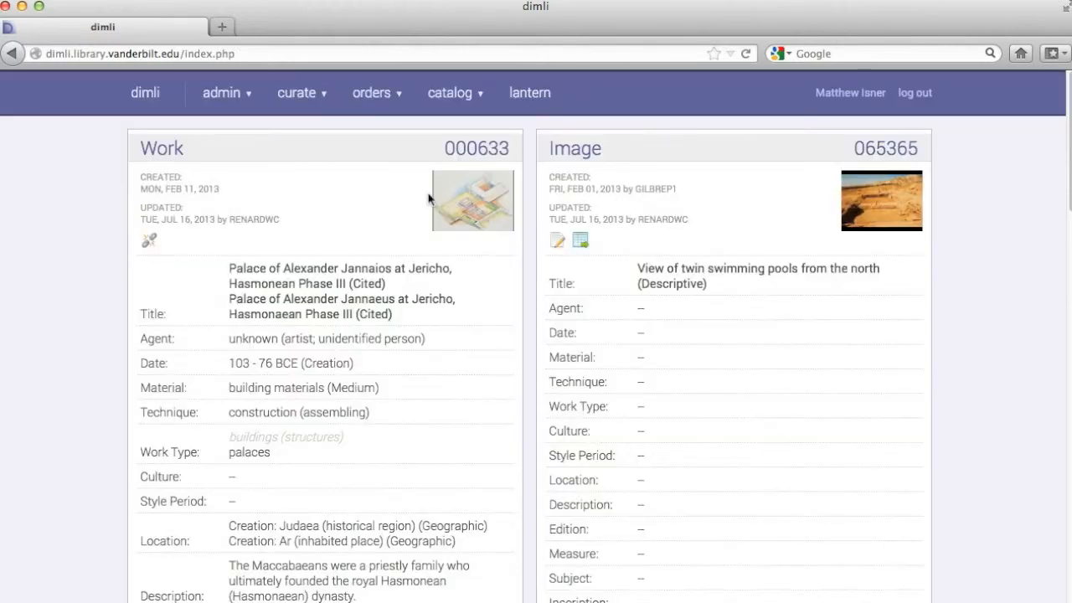
Step: Review the work and image records' catalog fields
scroll(432, 330, "down", 1)
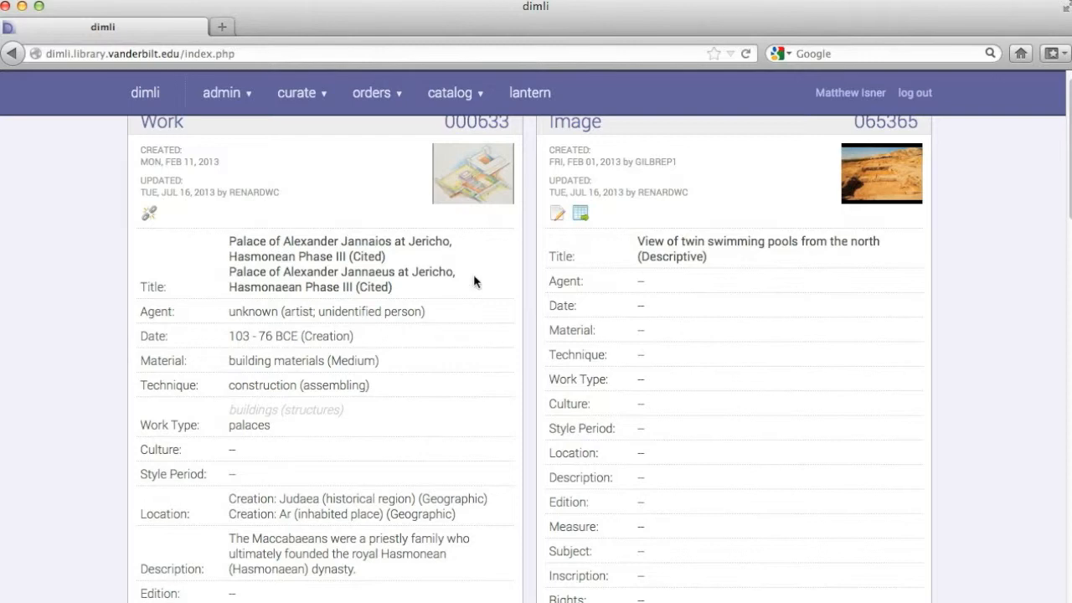
scroll(533, 341, "down", 5)
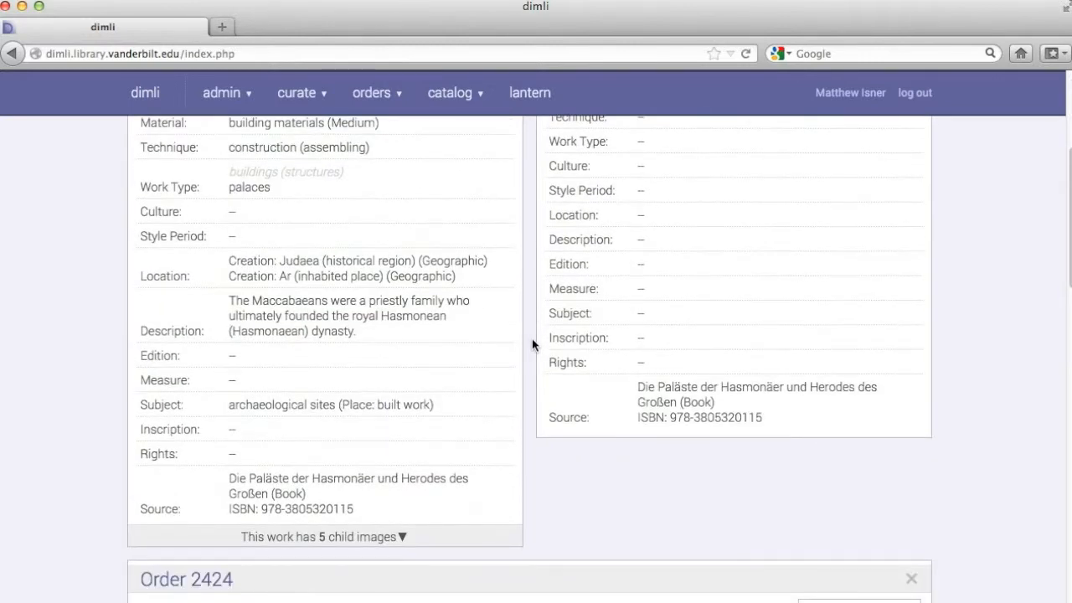
scroll(335, 502, "down", 4)
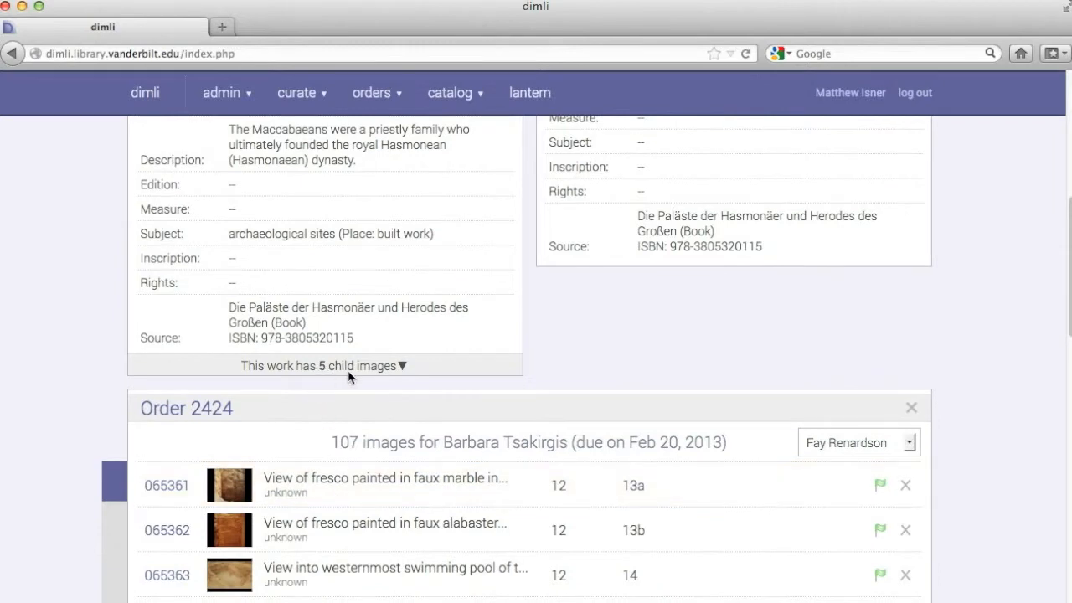
scroll(674, 194, "up", 9)
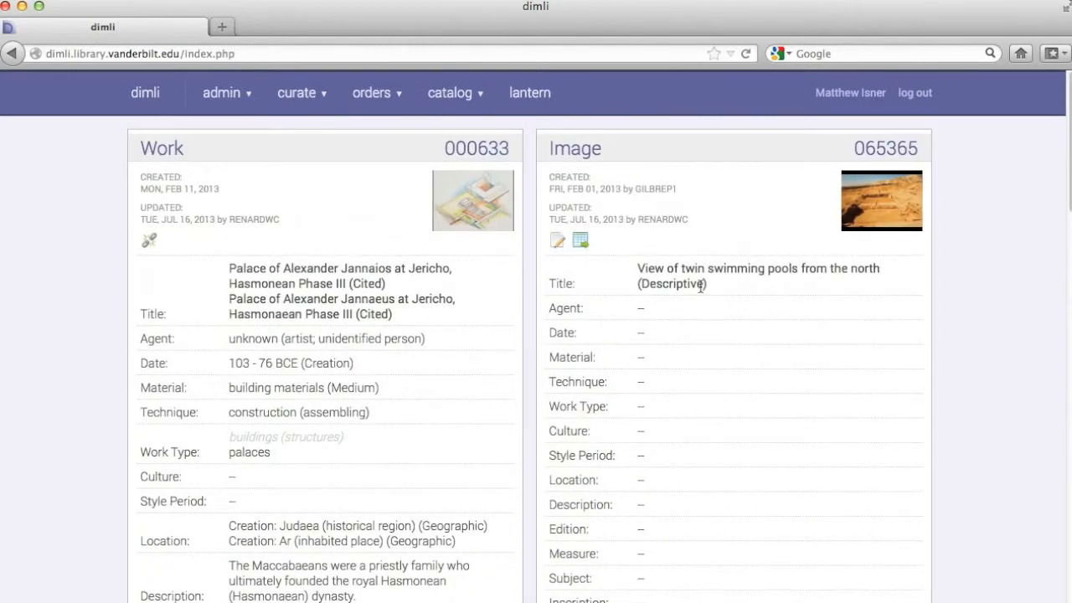
scroll(596, 314, "down", 3)
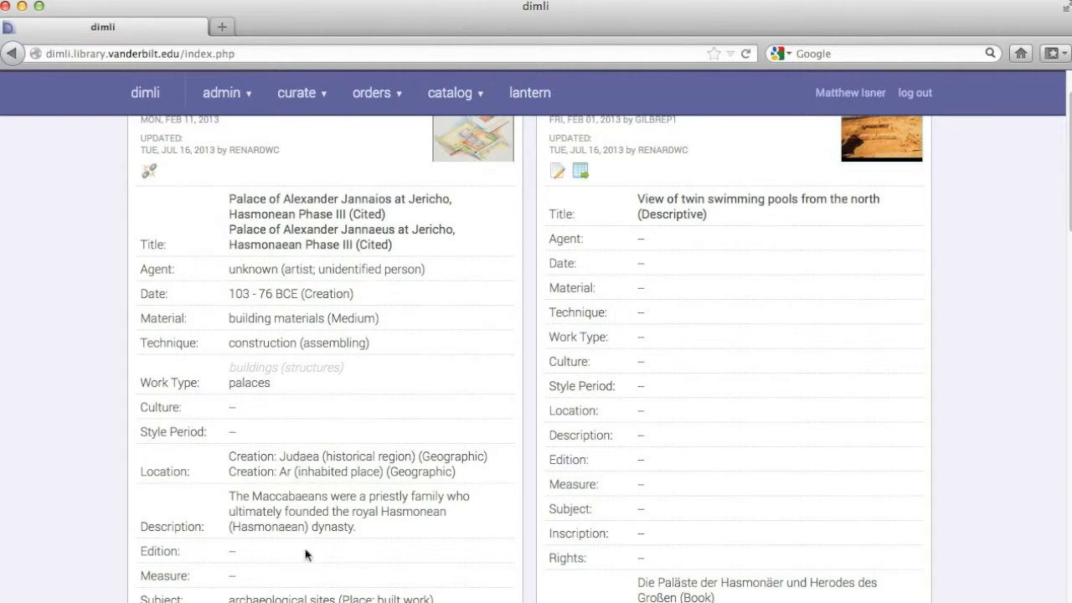
scroll(341, 224, "up", 3)
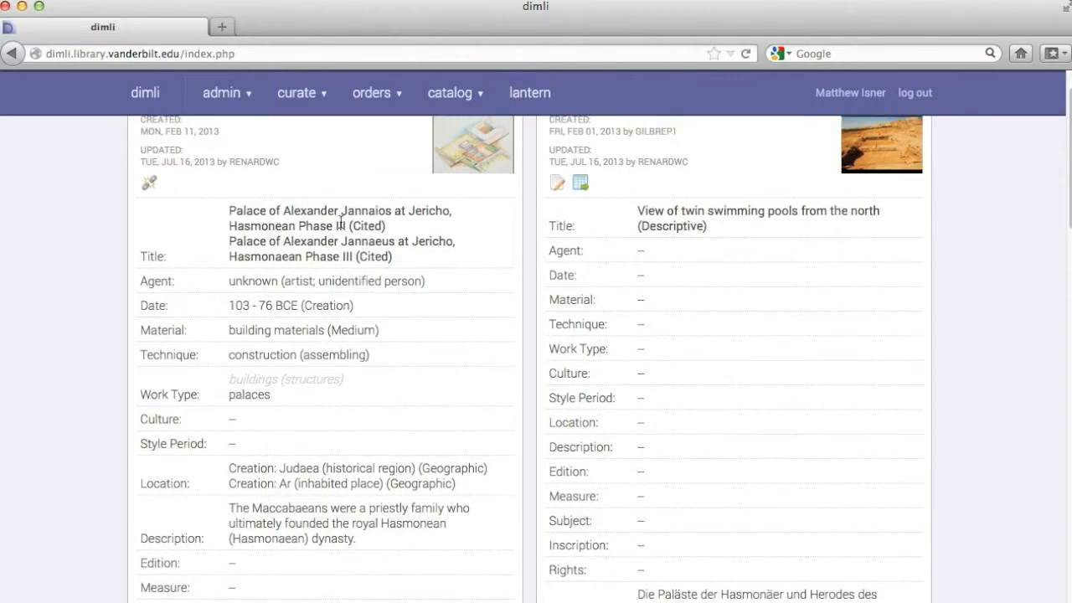
scroll(340, 224, "down", 8)
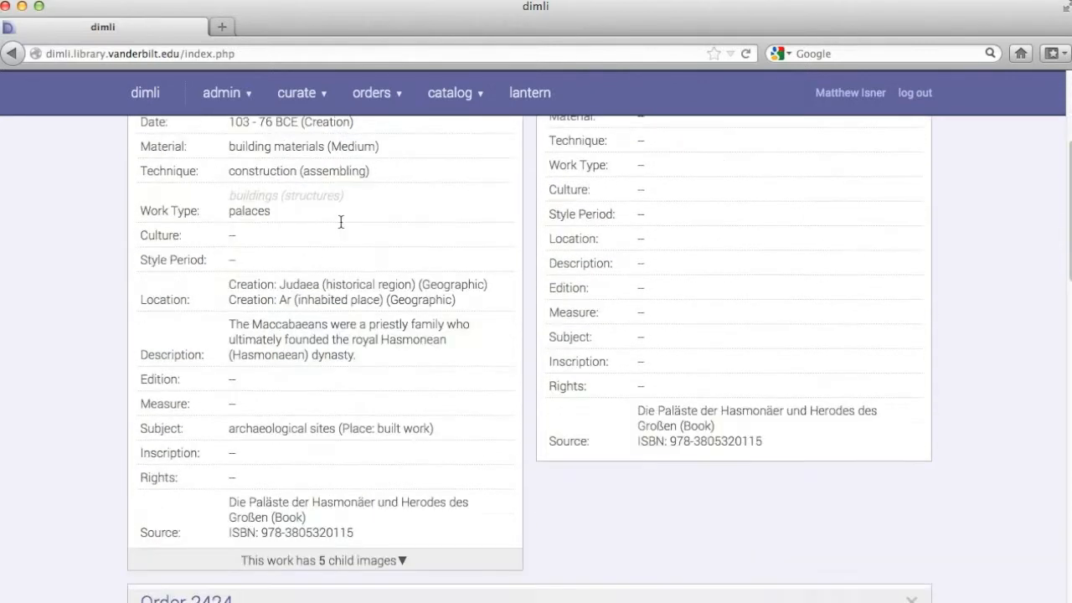
scroll(341, 225, "down", 3)
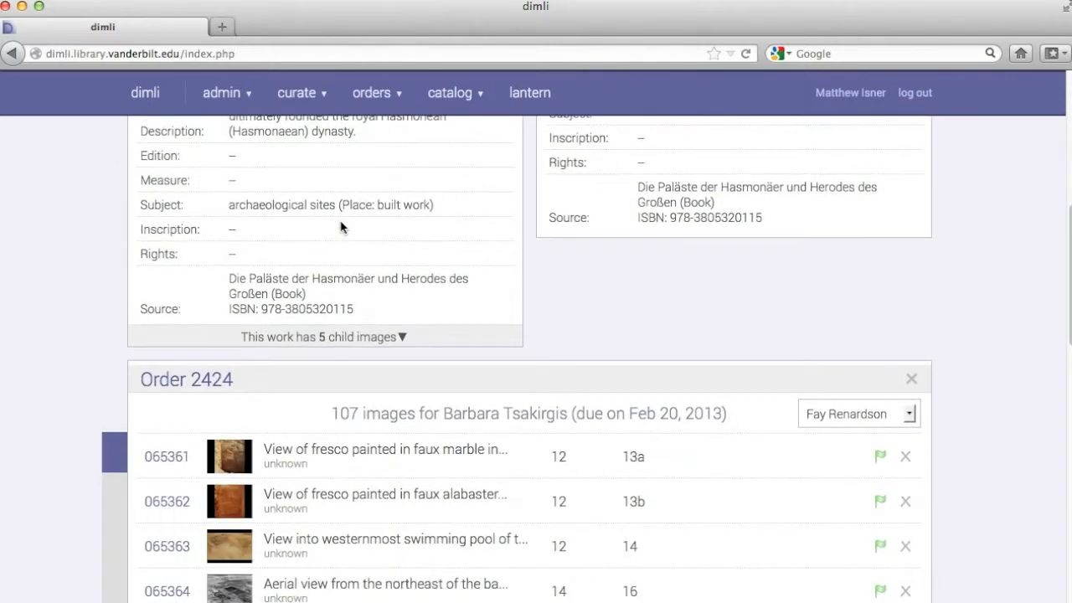
Step: Expand the work's list of child images, review it, and collapse it again
left_click(333, 337)
scroll(332, 339, "down", 2)
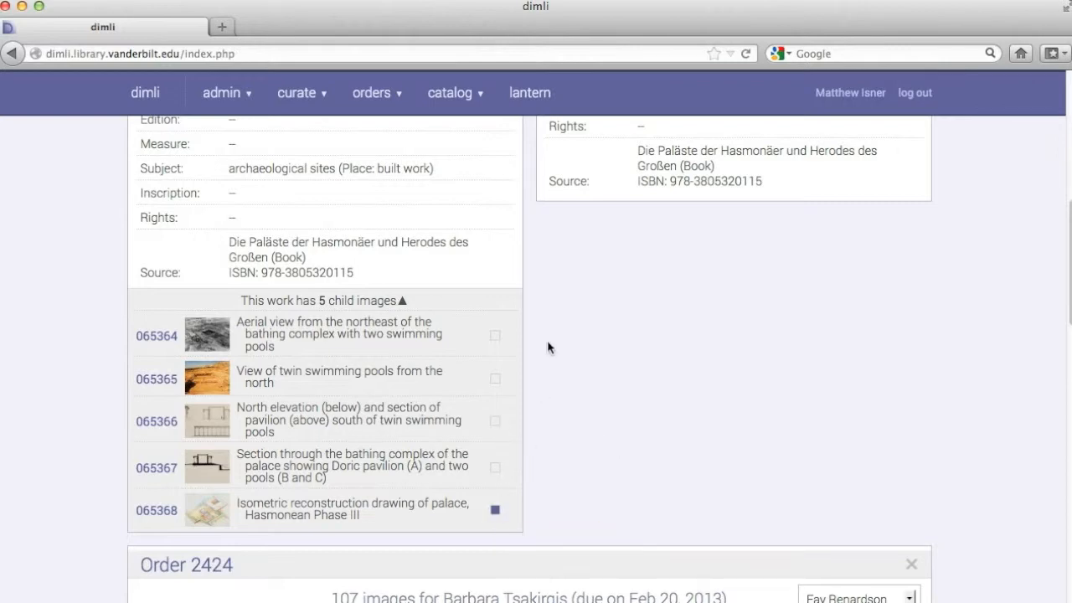
scroll(549, 328, "up", 10)
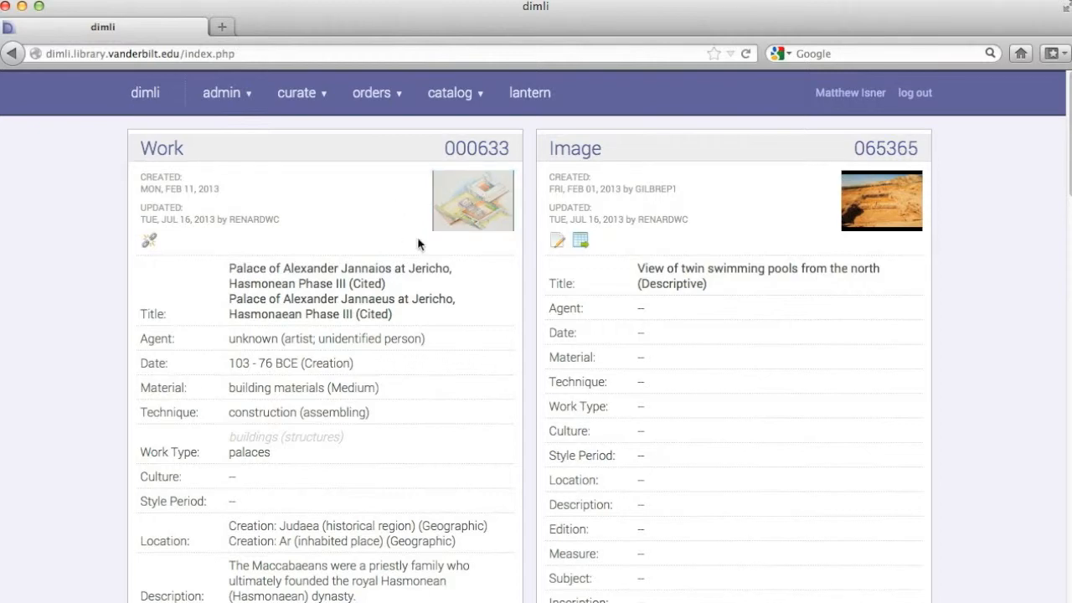
scroll(455, 347, "down", 10)
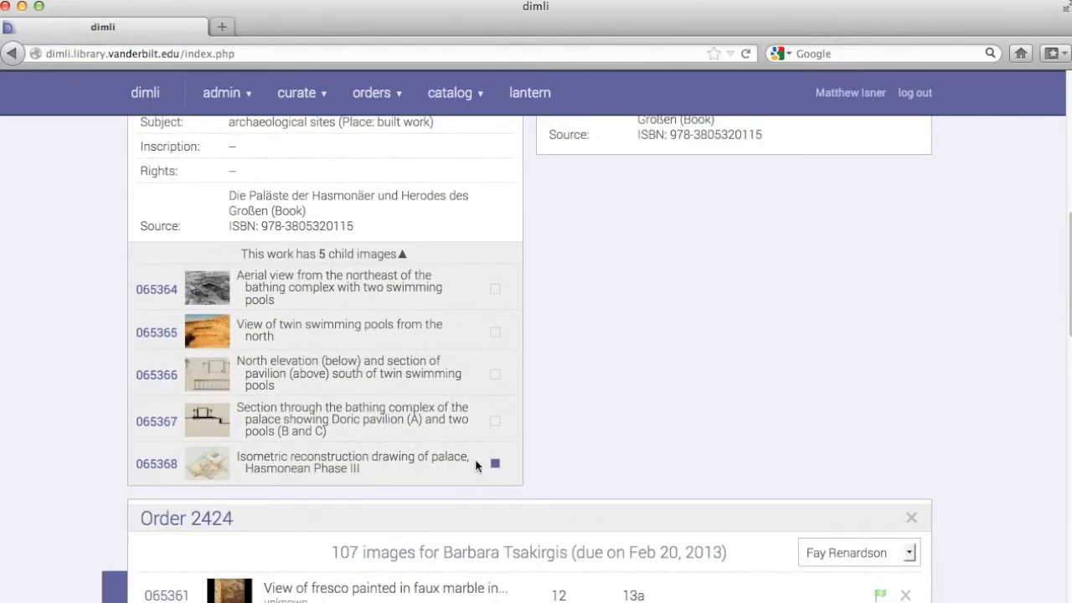
left_click(401, 255)
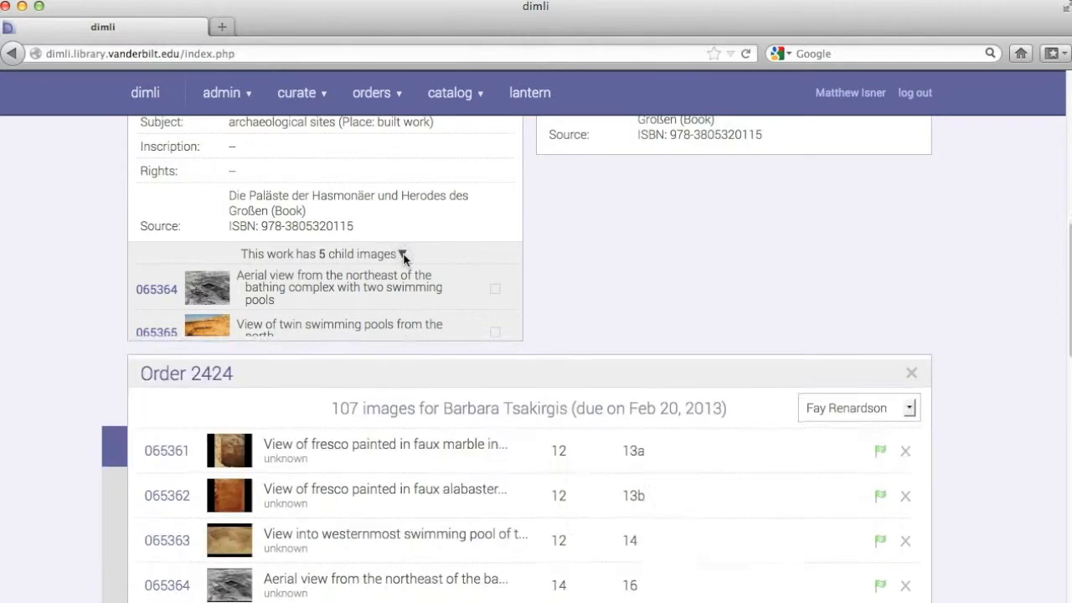
scroll(458, 266, "up", 10)
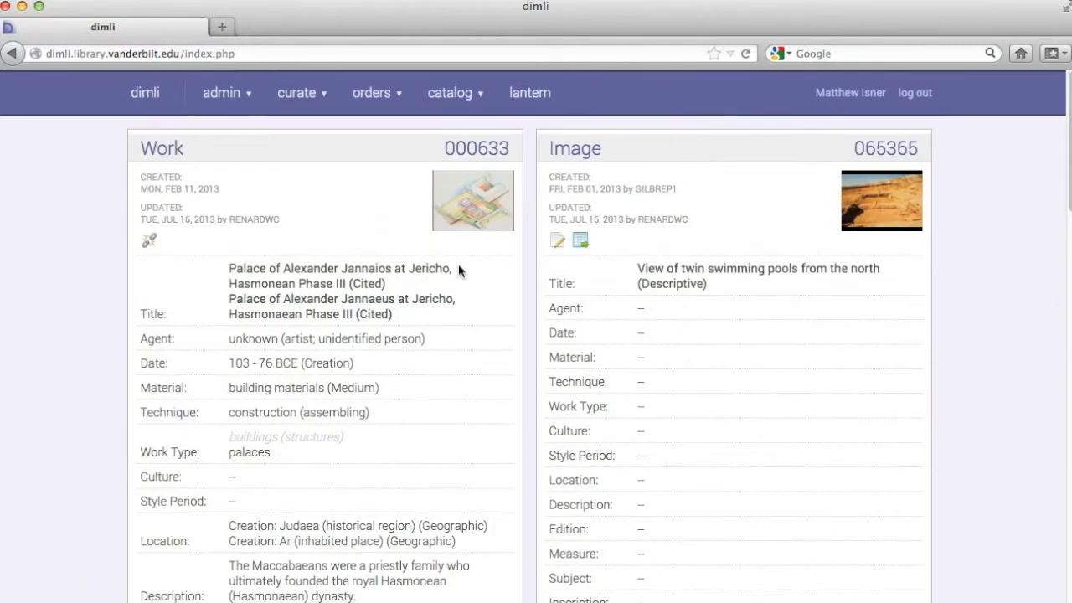
scroll(458, 263, "down", 3)
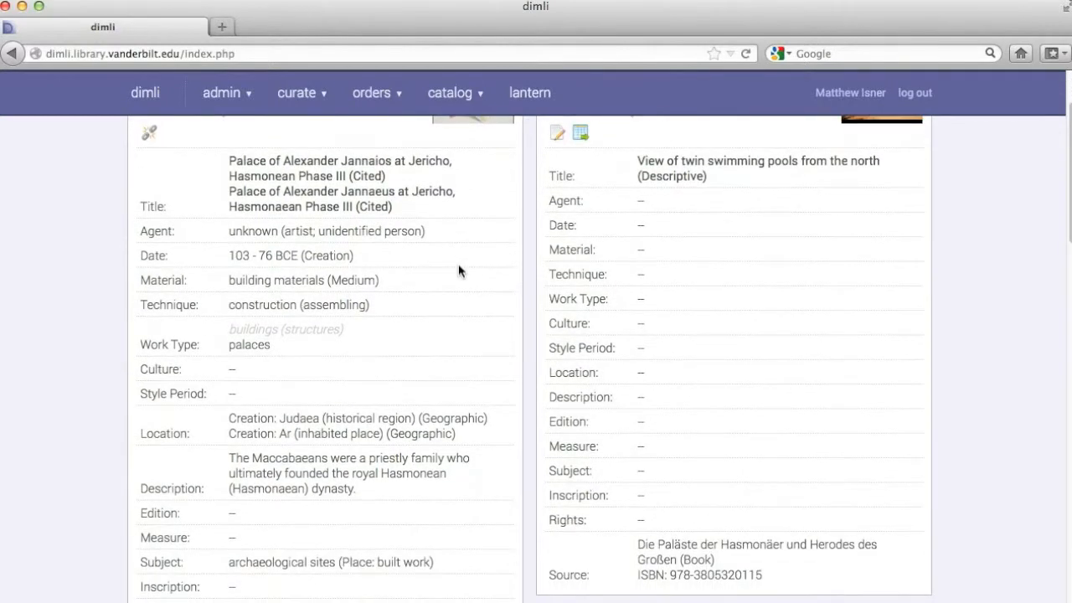
Step: Open the work and image records for editing
left_click(558, 134)
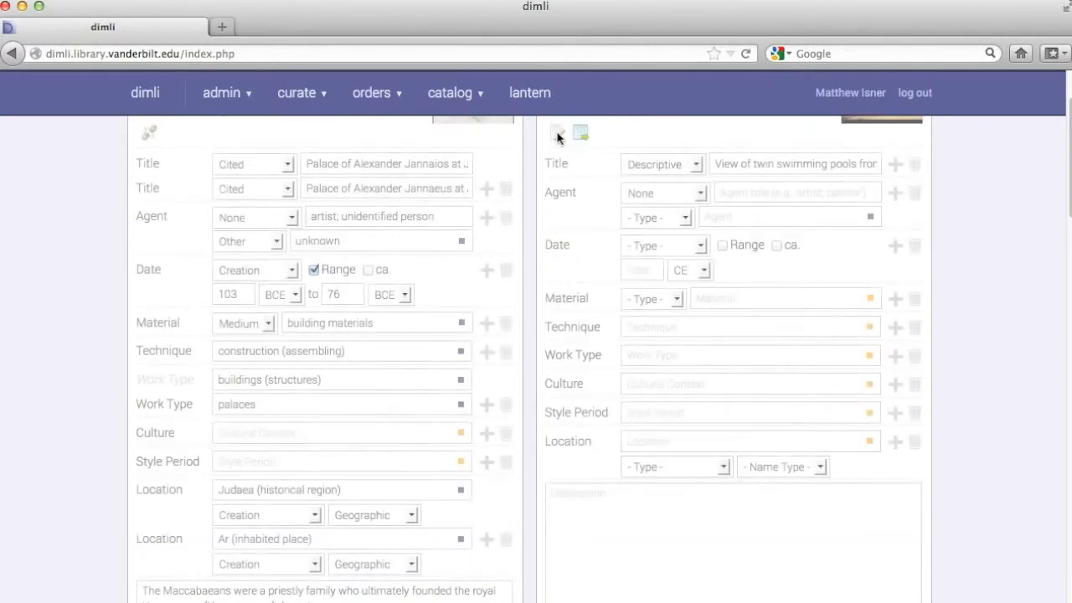
scroll(557, 138, "down", 3)
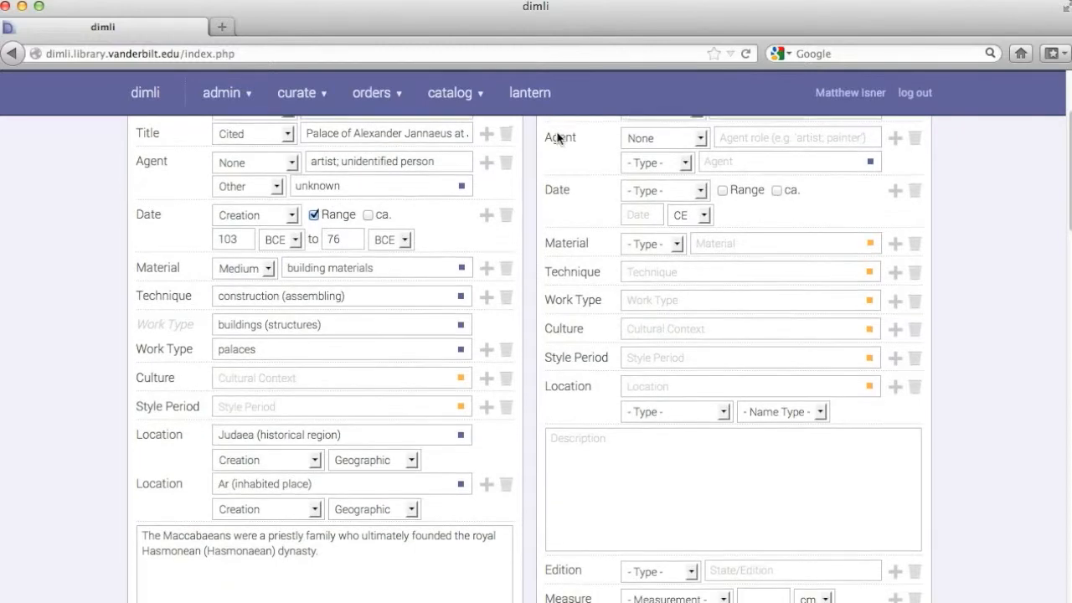
scroll(557, 140, "up", 3)
scroll(558, 139, "up", 1)
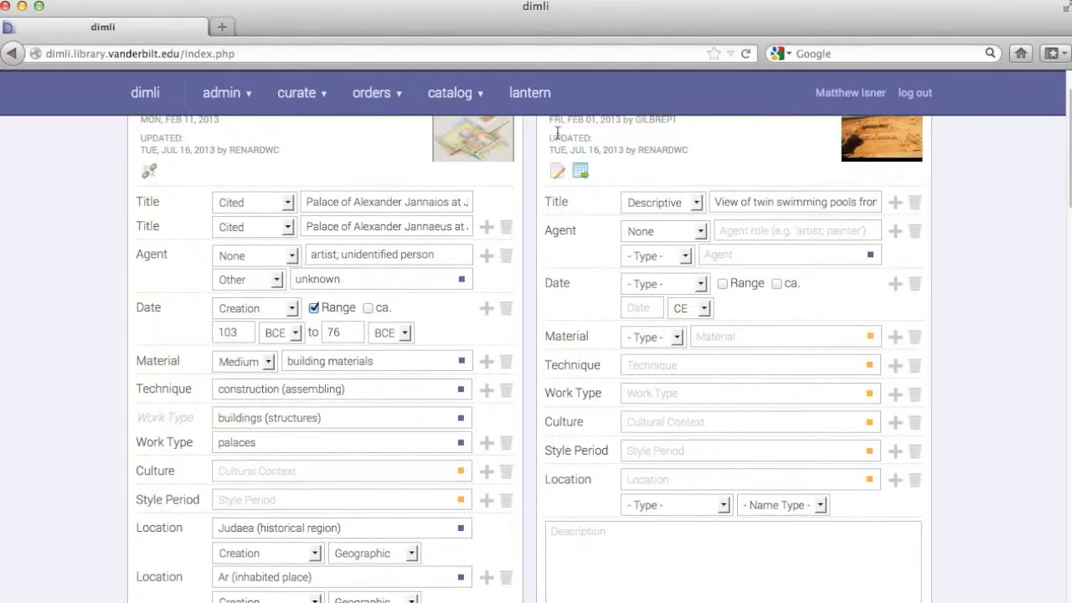
scroll(558, 135, "down", 1)
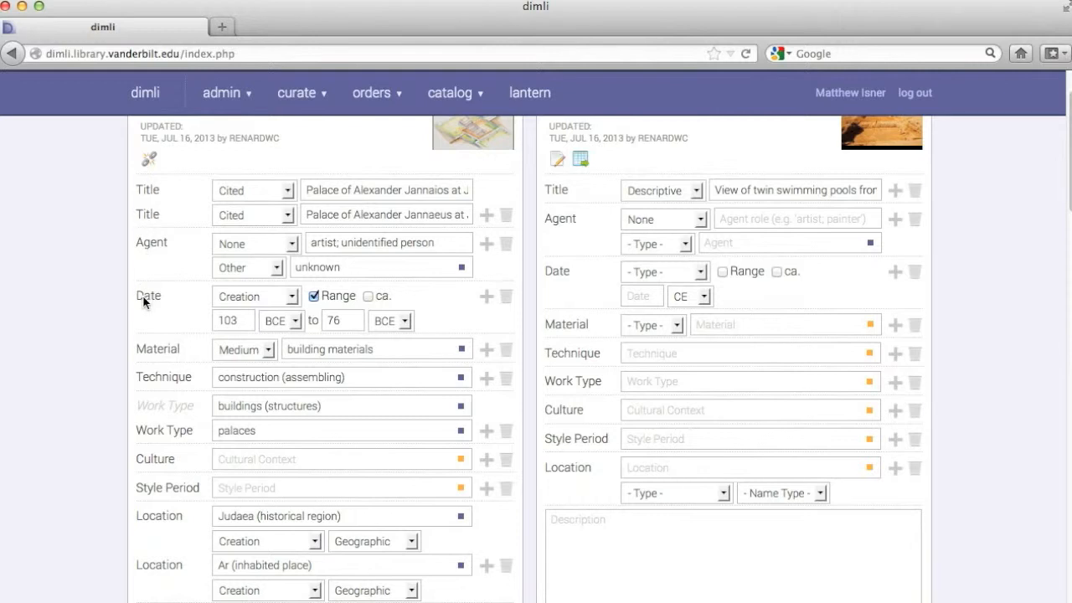
Step: Add two extra Agent rows to the work and remove them again
left_click(486, 246)
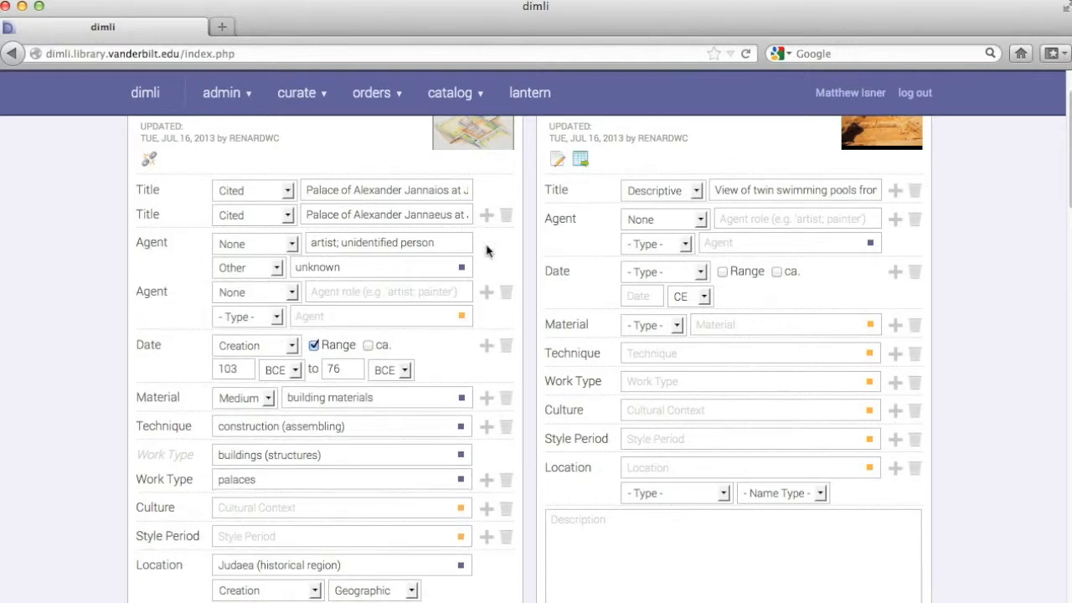
left_click(486, 293)
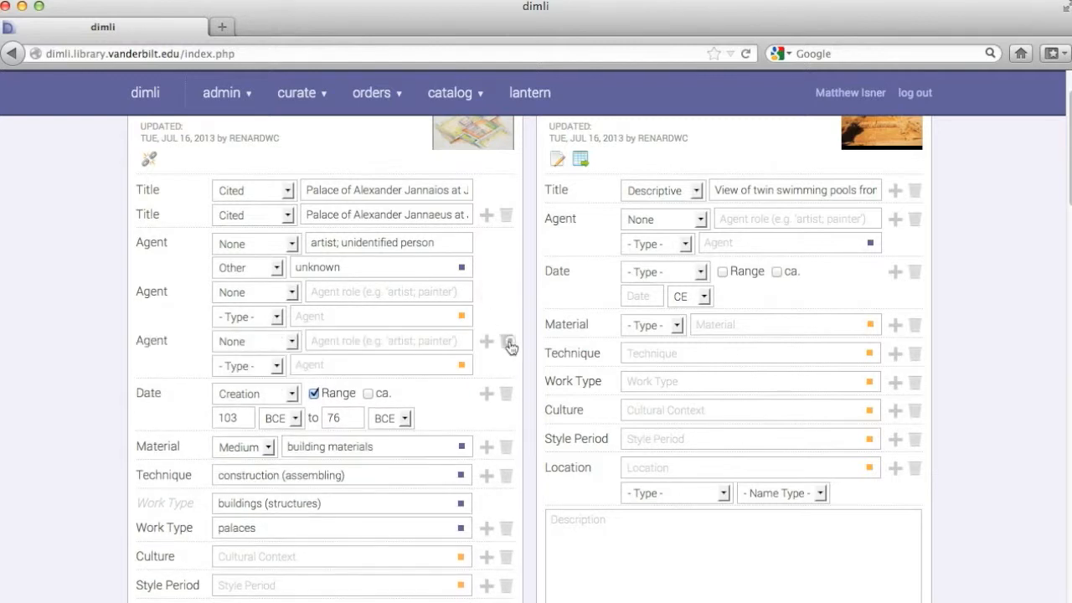
left_click(506, 341)
left_click(506, 292)
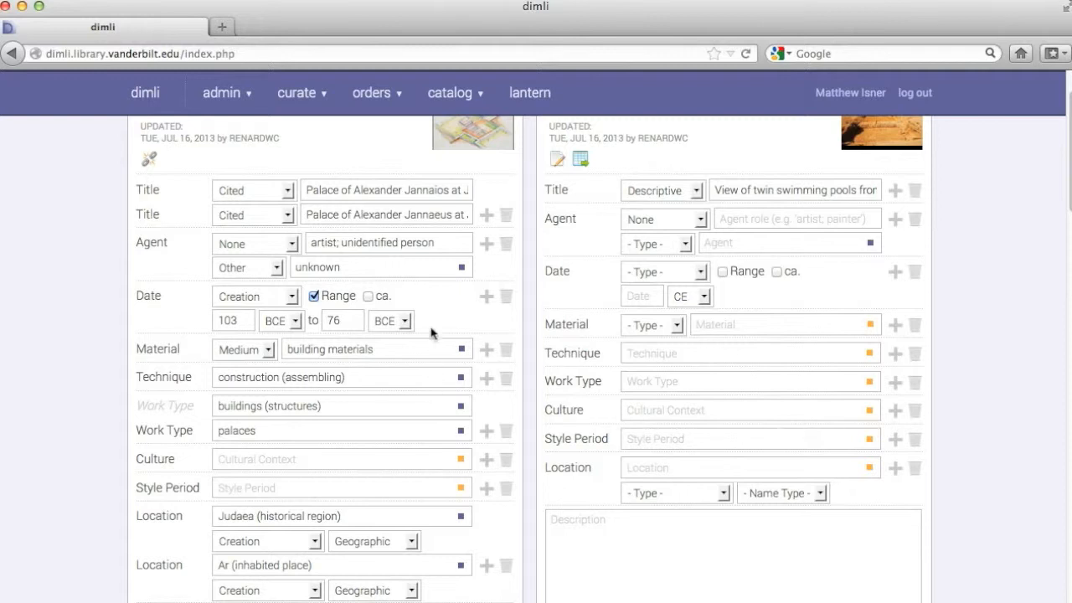
Step: Add a third Work Type row to the work and search the Getty AAT for garden
scroll(436, 338, "down", 2)
scroll(434, 338, "down", 2)
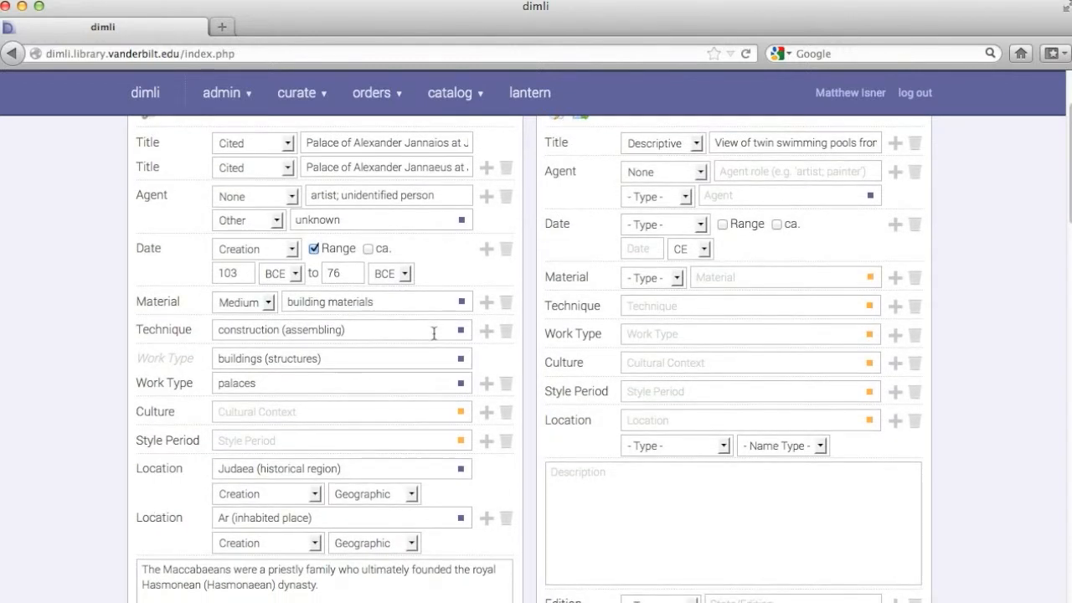
scroll(434, 333, "down", 1)
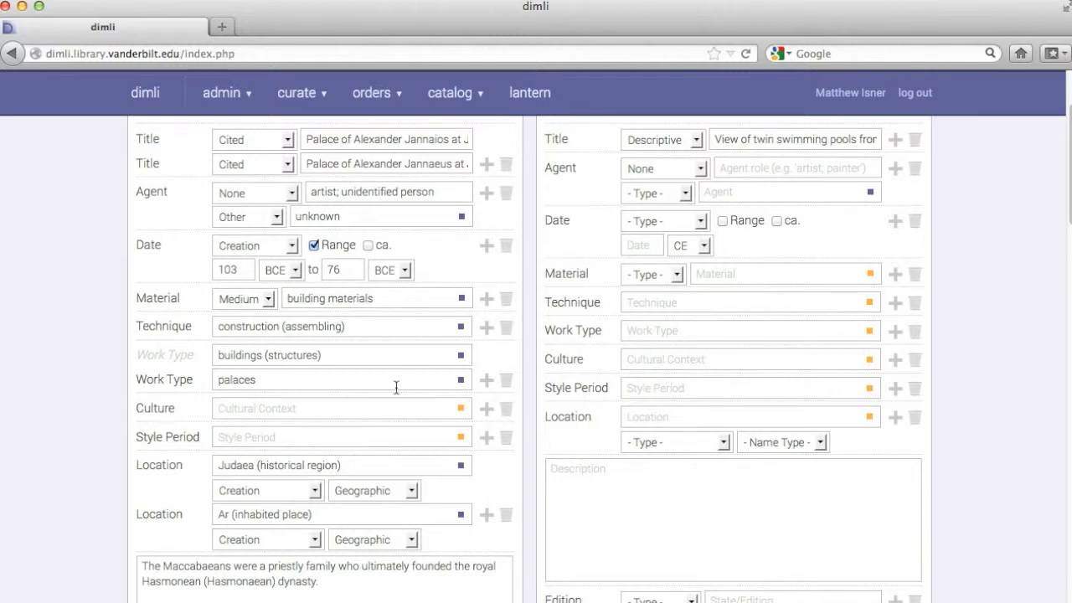
left_click(486, 383)
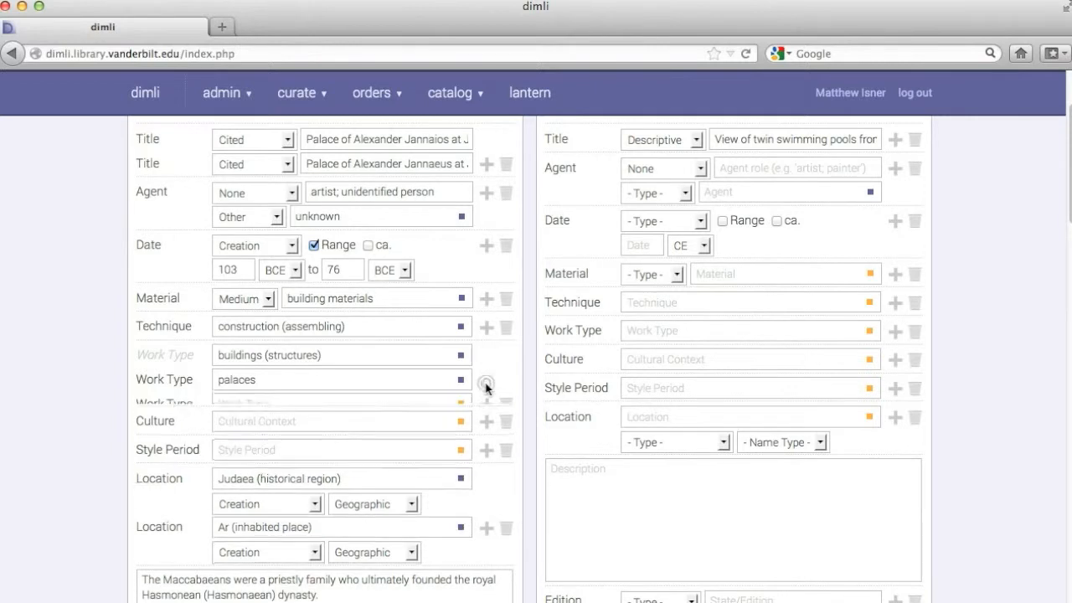
left_click(314, 404)
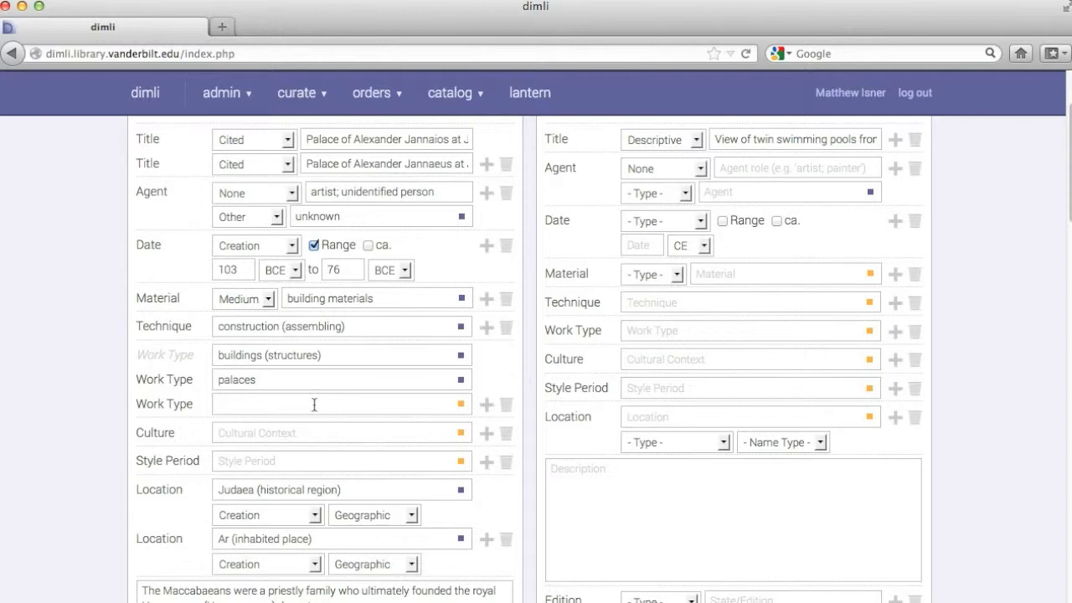
type("garden")
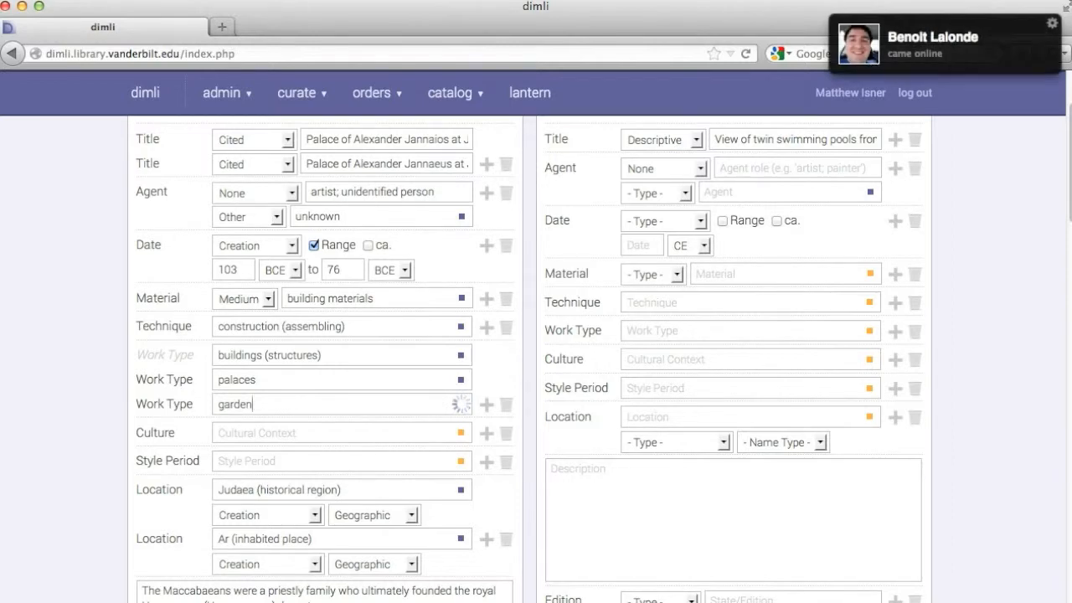
Step: Pick gardens from the Getty AAT results as the new Work Type
scroll(530, 360, "down", 5)
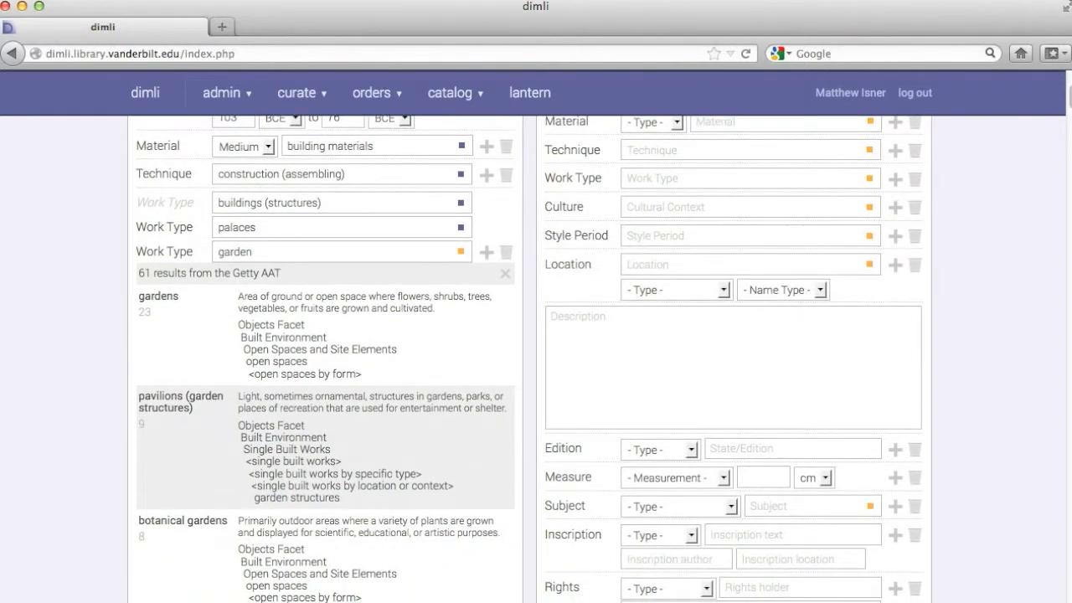
scroll(529, 359, "down", 3)
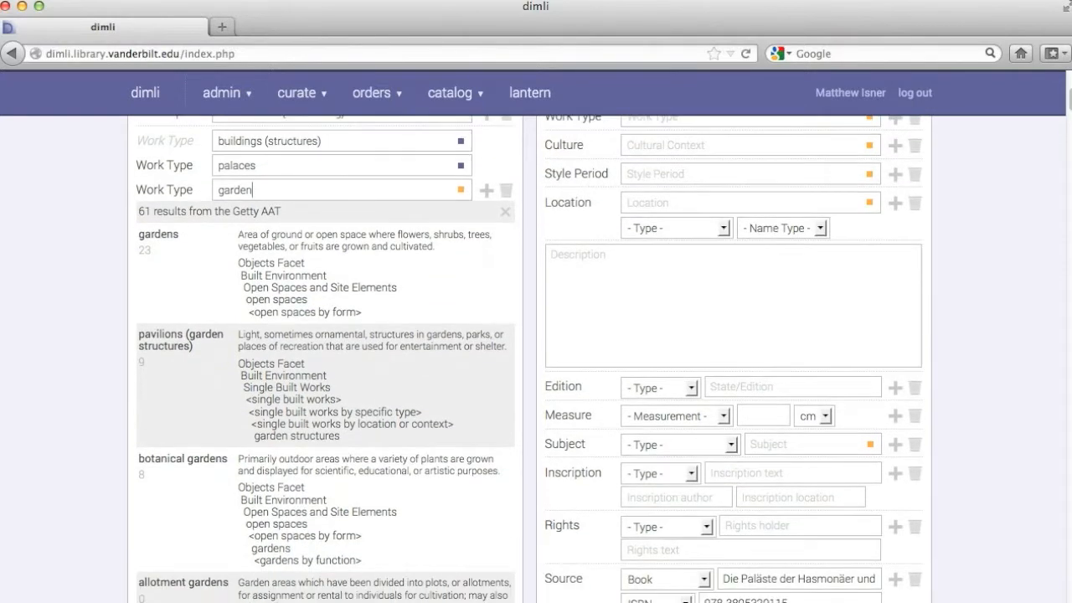
scroll(530, 359, "up", 3)
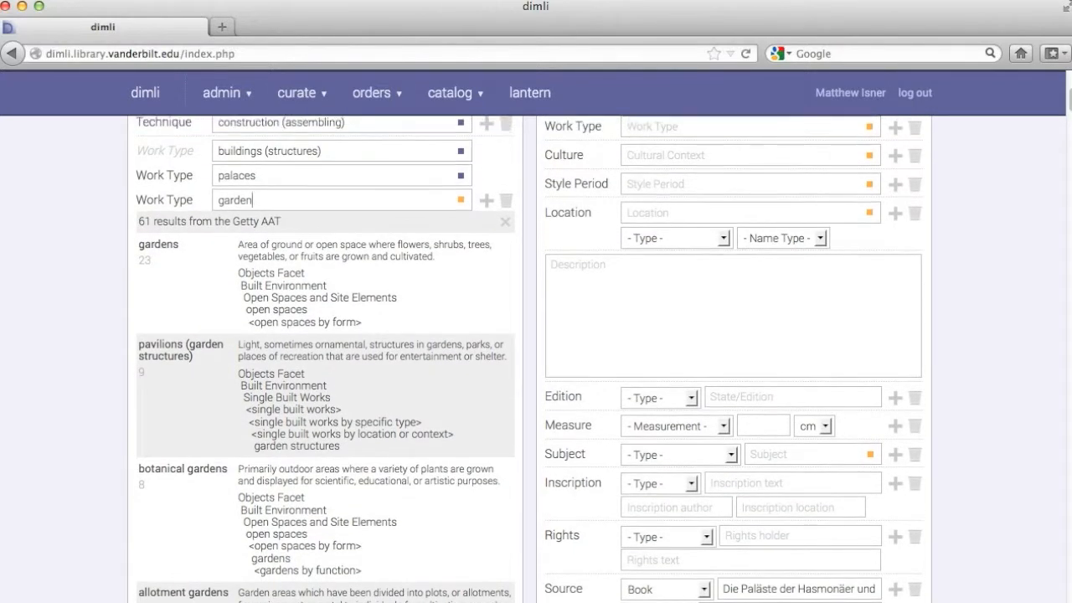
scroll(530, 360, "up", 1)
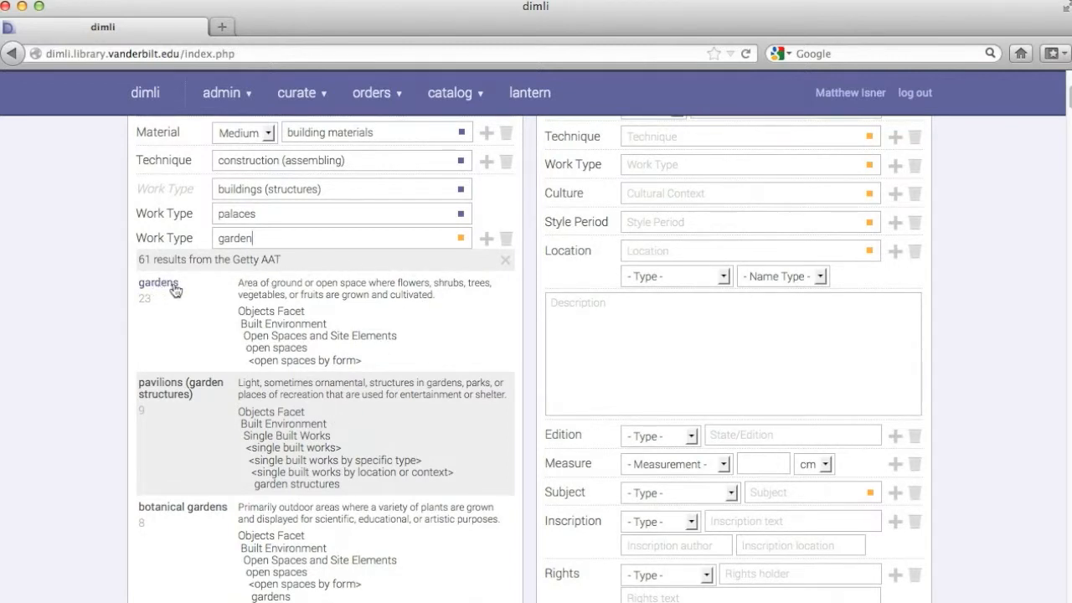
mouse_move(175, 290)
mouse_move(166, 284)
scroll(343, 237, "down", 1)
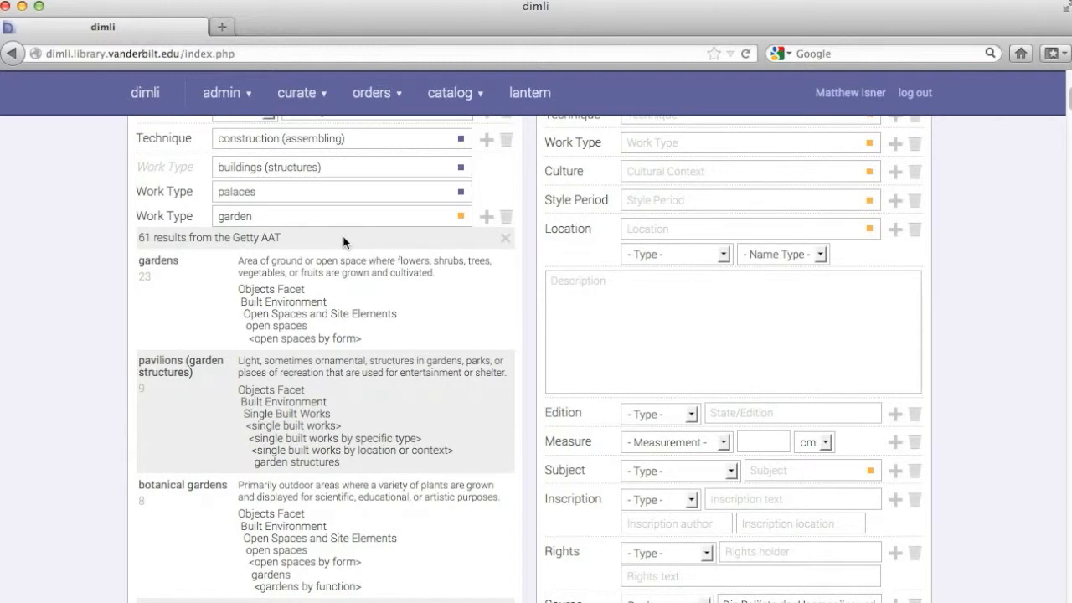
scroll(328, 234, "down", 1)
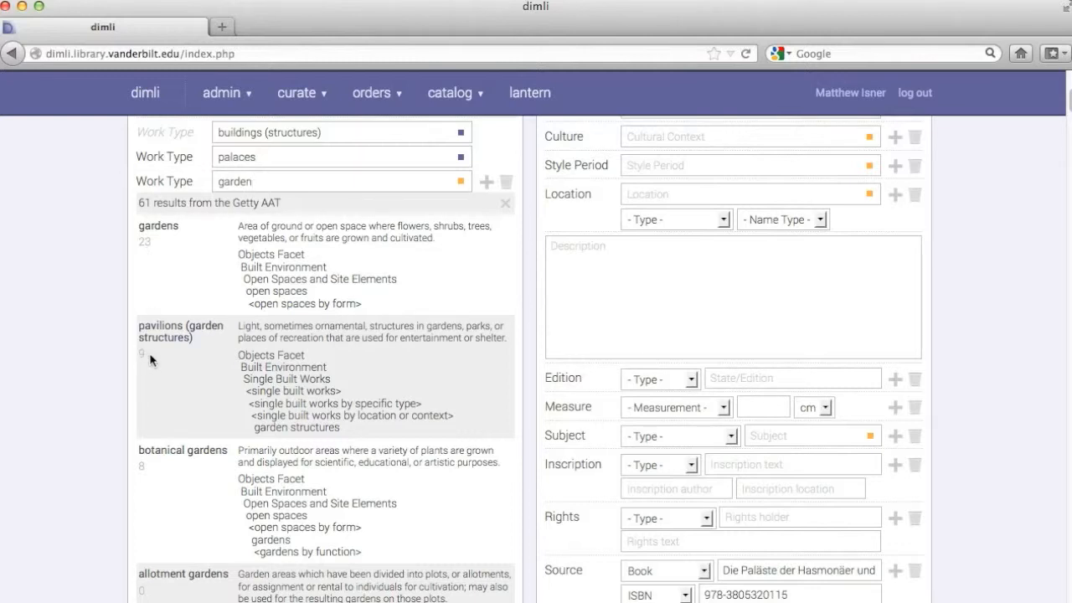
scroll(150, 360, "down", 1)
scroll(149, 360, "up", 5)
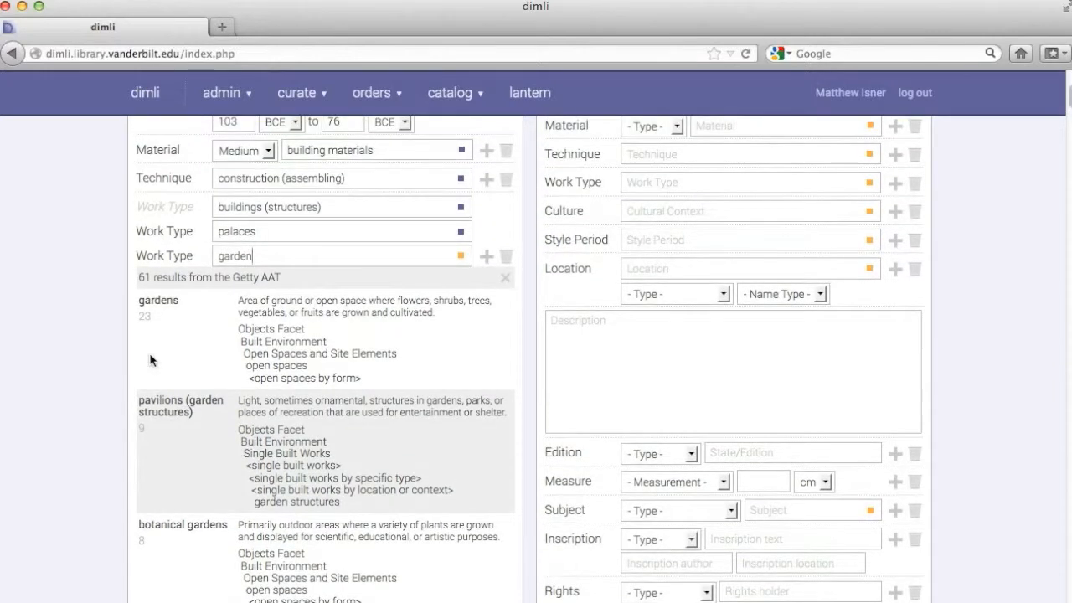
scroll(150, 360, "up", 3)
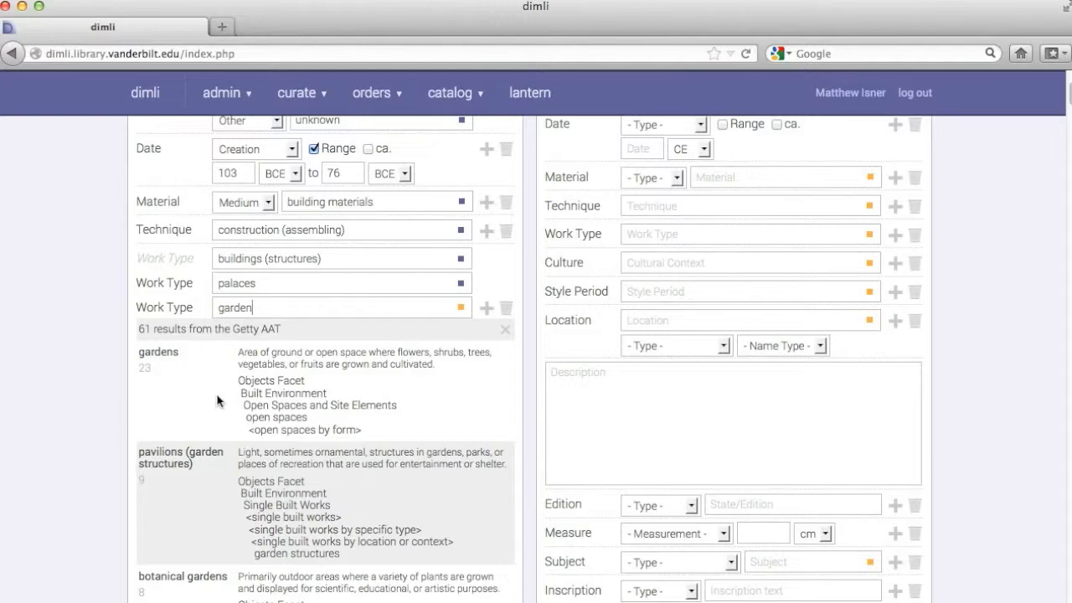
scroll(217, 401, "down", 3)
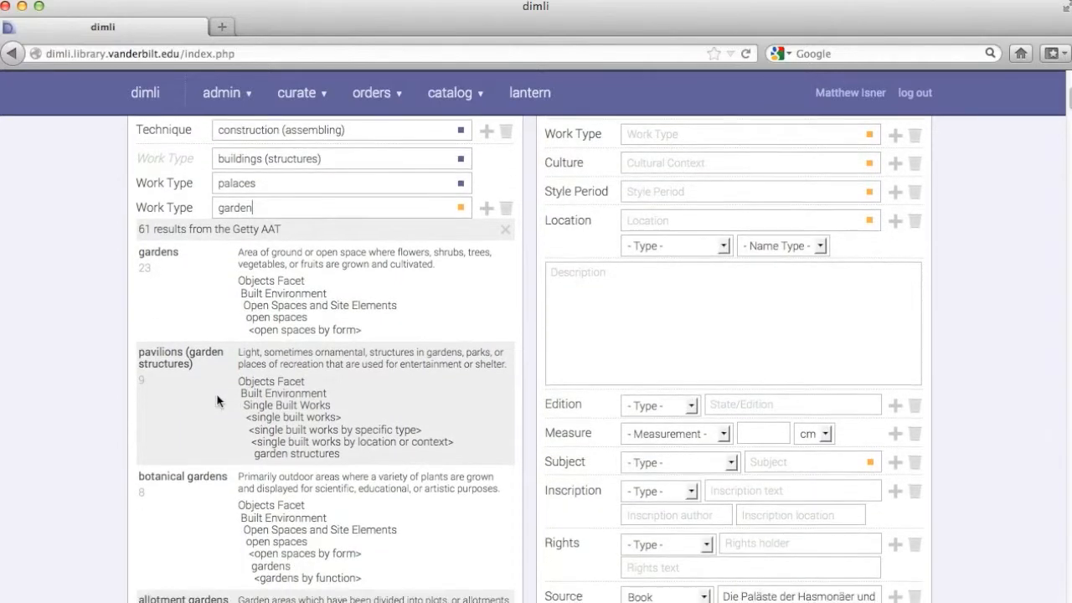
scroll(217, 401, "down", 2)
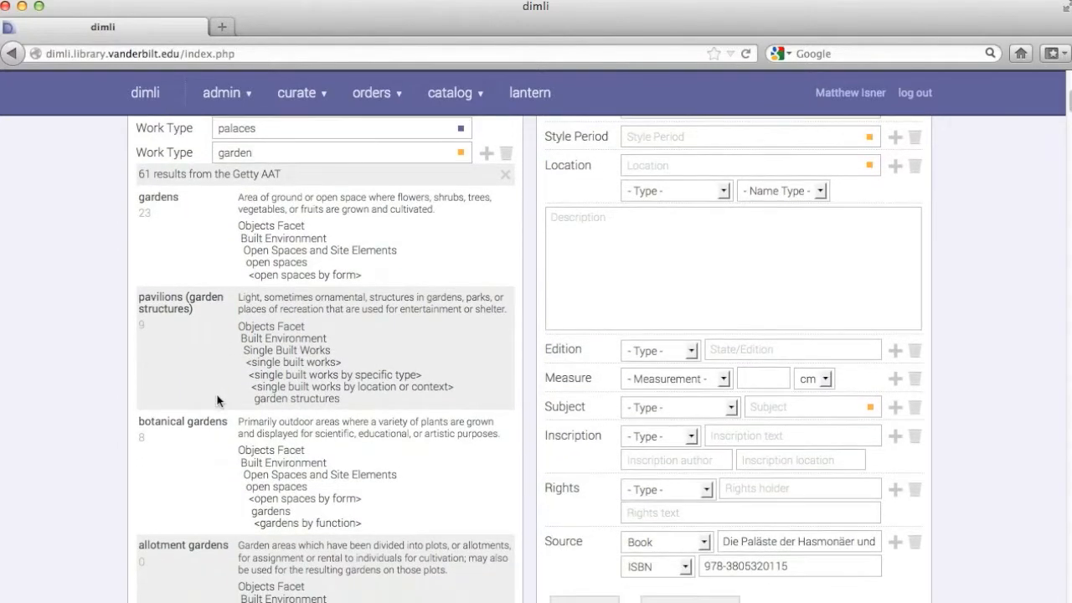
scroll(216, 401, "up", 1)
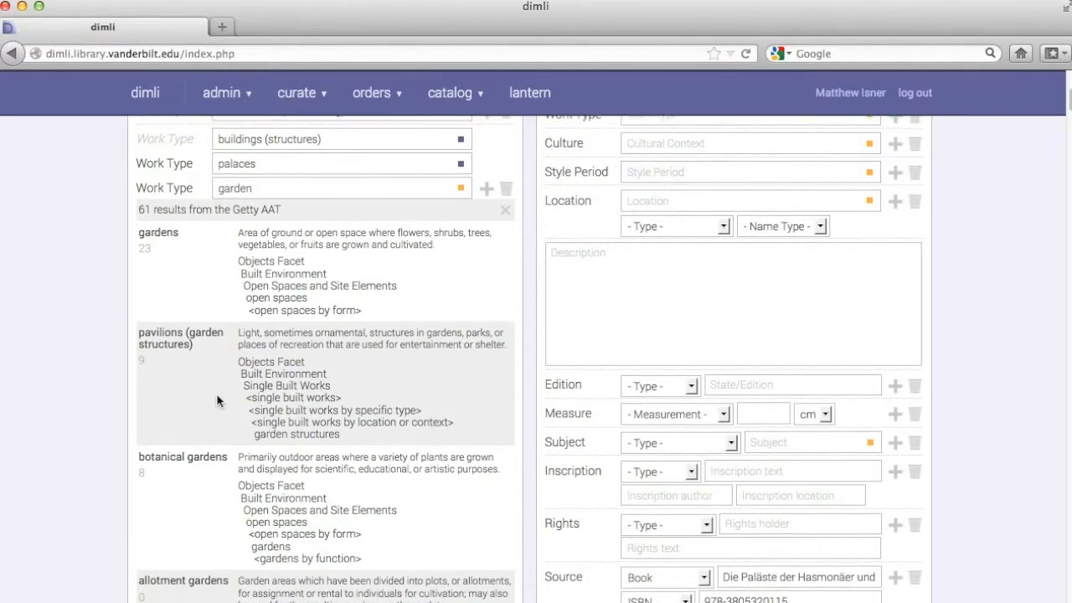
scroll(217, 401, "up", 5)
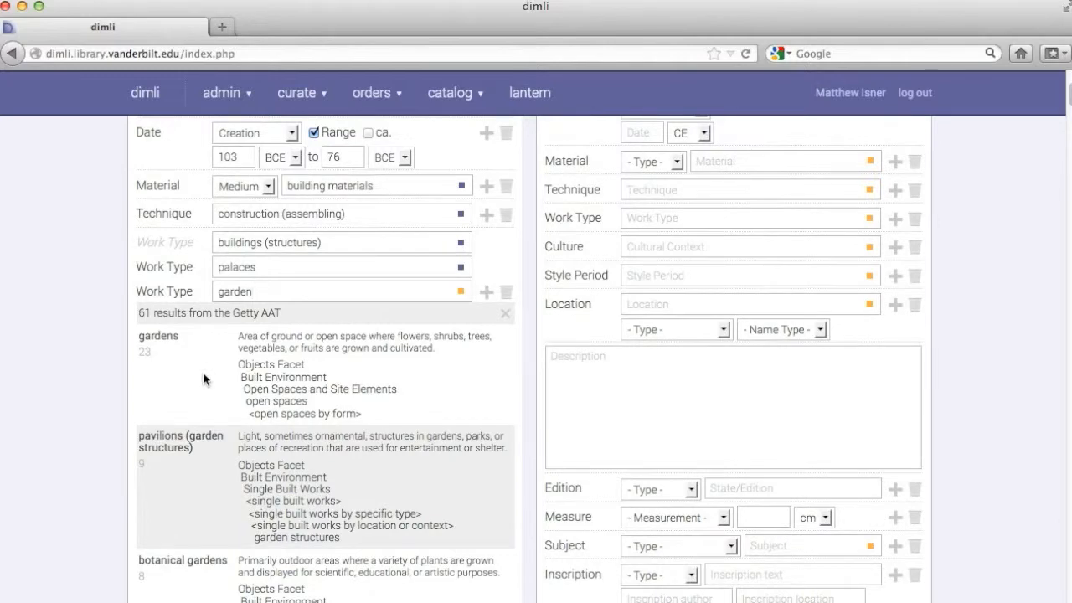
left_click(155, 336)
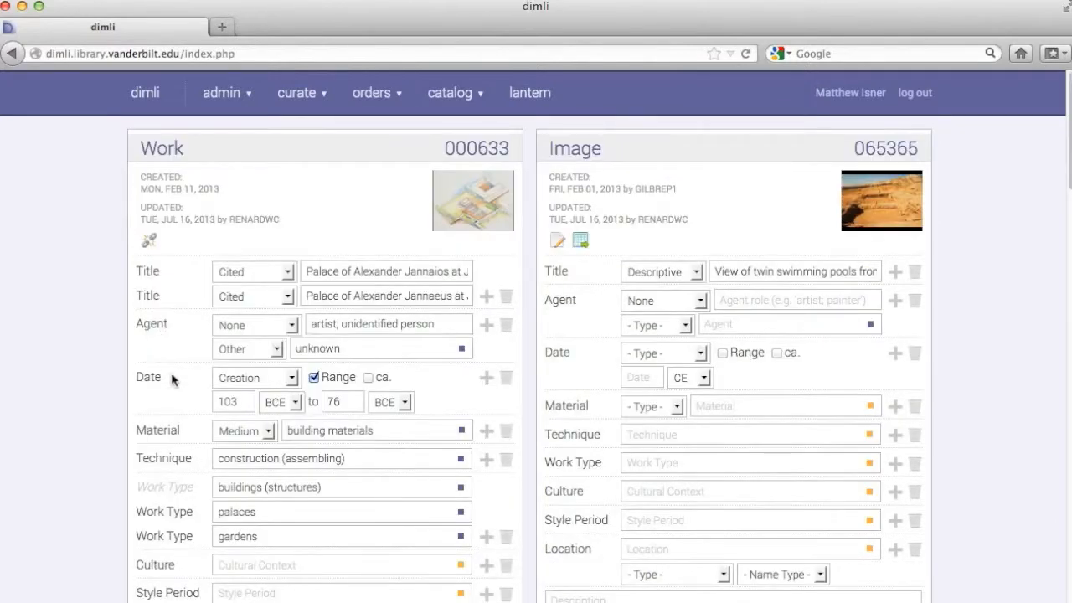
Step: Save the catalog changes and confirm the save
scroll(172, 379, "down", 4)
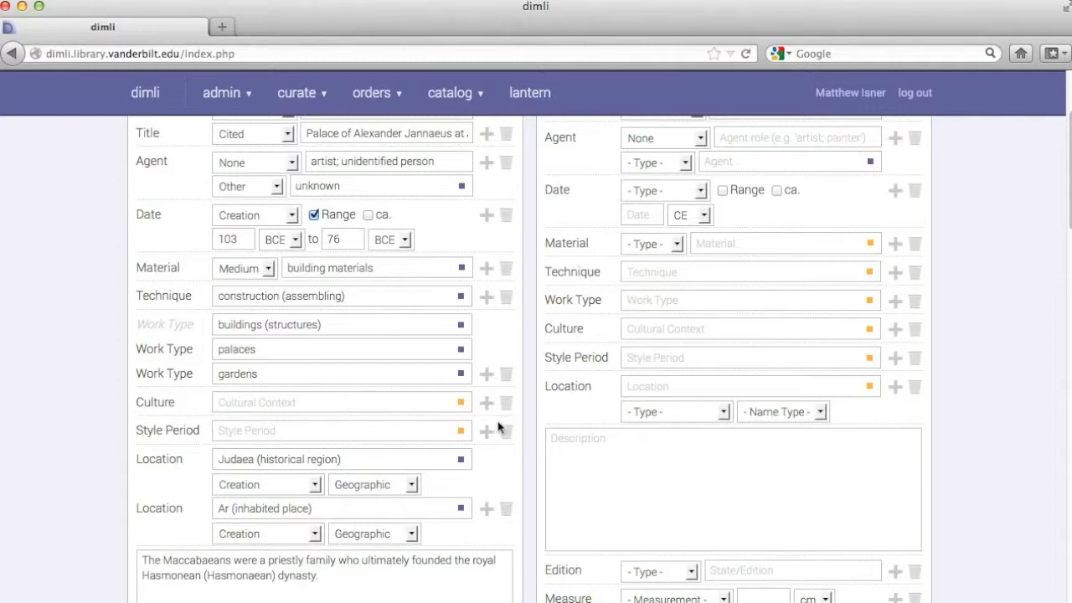
scroll(530, 263, "down", 1)
scroll(530, 263, "down", 5)
scroll(530, 263, "down", 8)
scroll(530, 263, "up", 7)
scroll(529, 263, "up", 6)
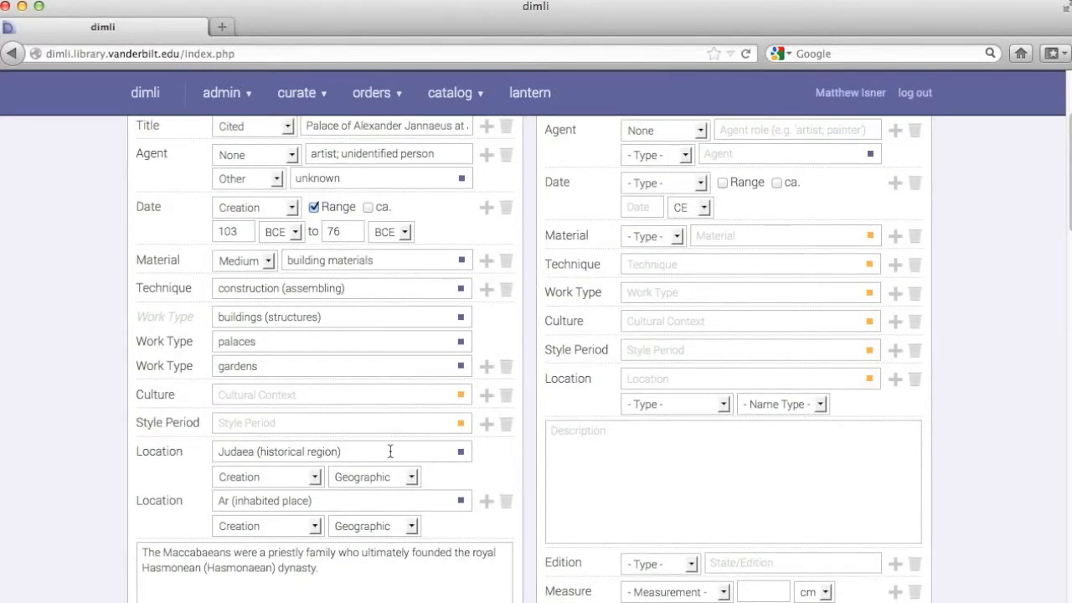
scroll(530, 439, "up", 7)
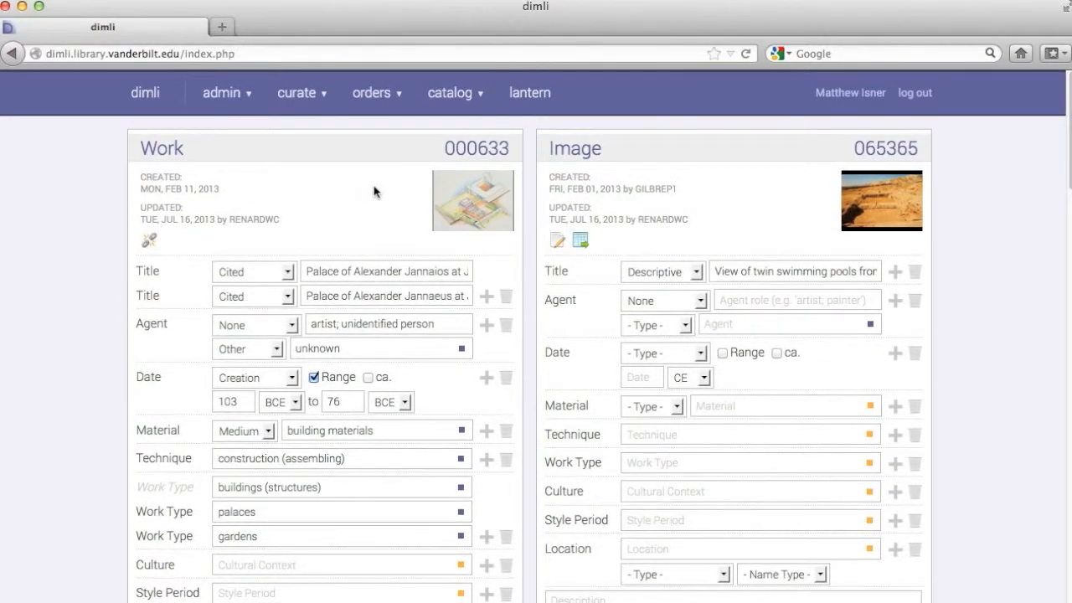
scroll(664, 208, "down", 5)
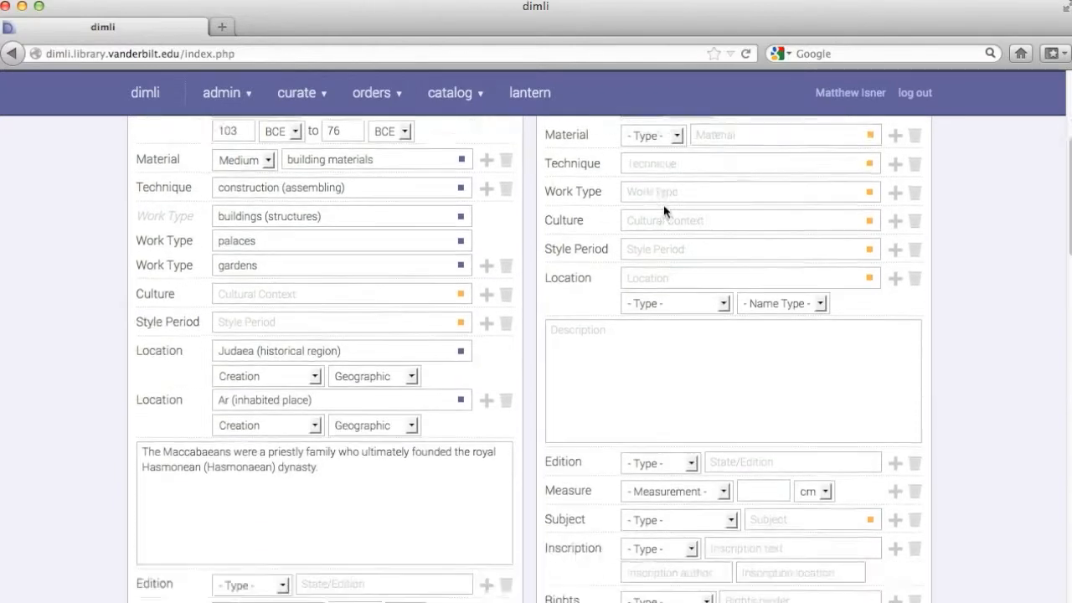
scroll(663, 206, "down", 8)
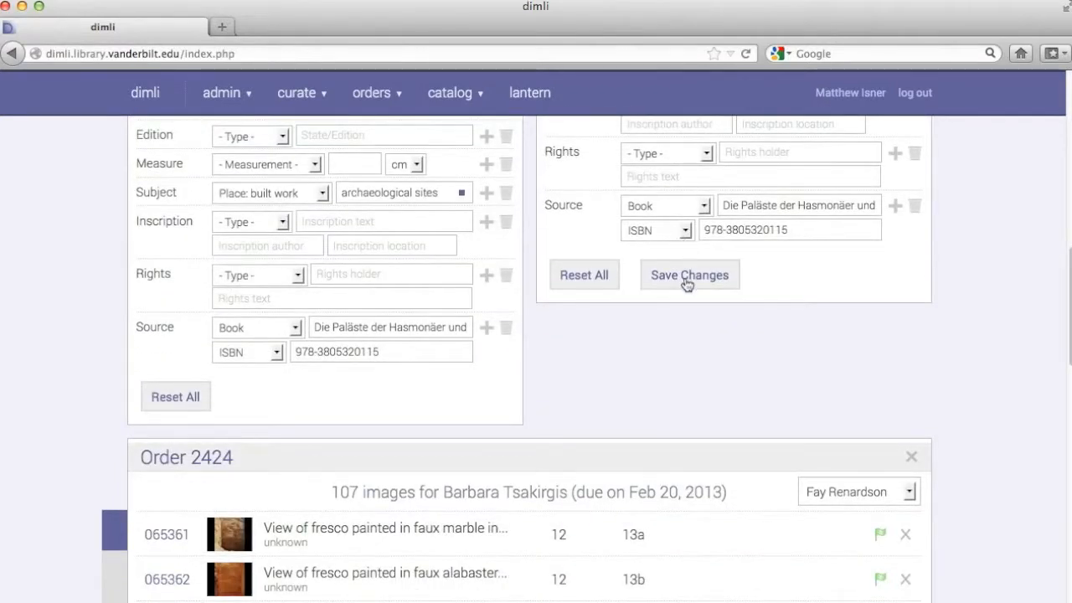
left_click(685, 282)
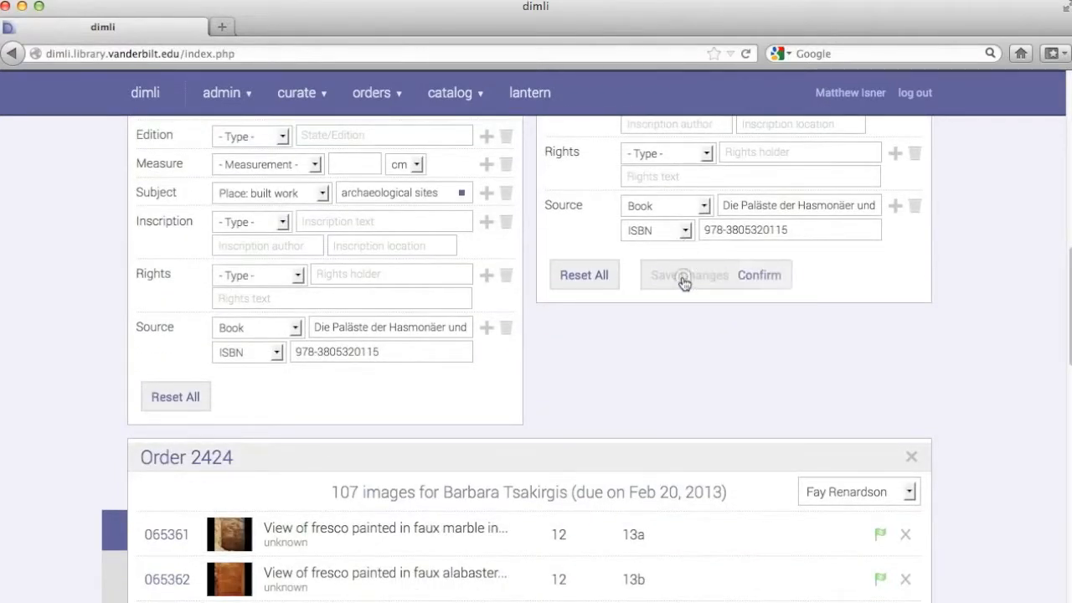
left_click(765, 282)
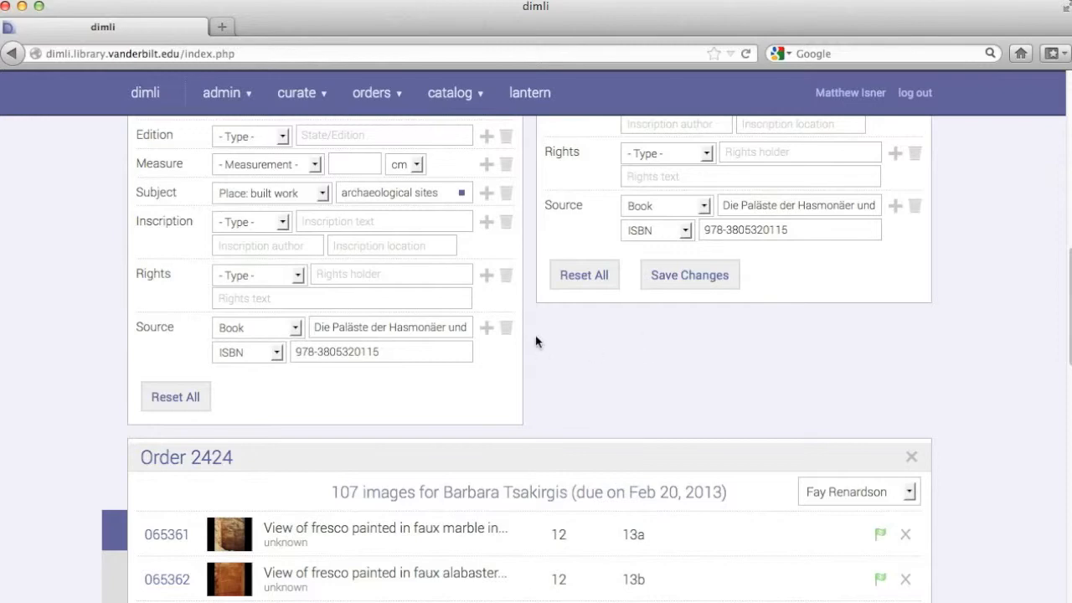
scroll(529, 331, "up", 5)
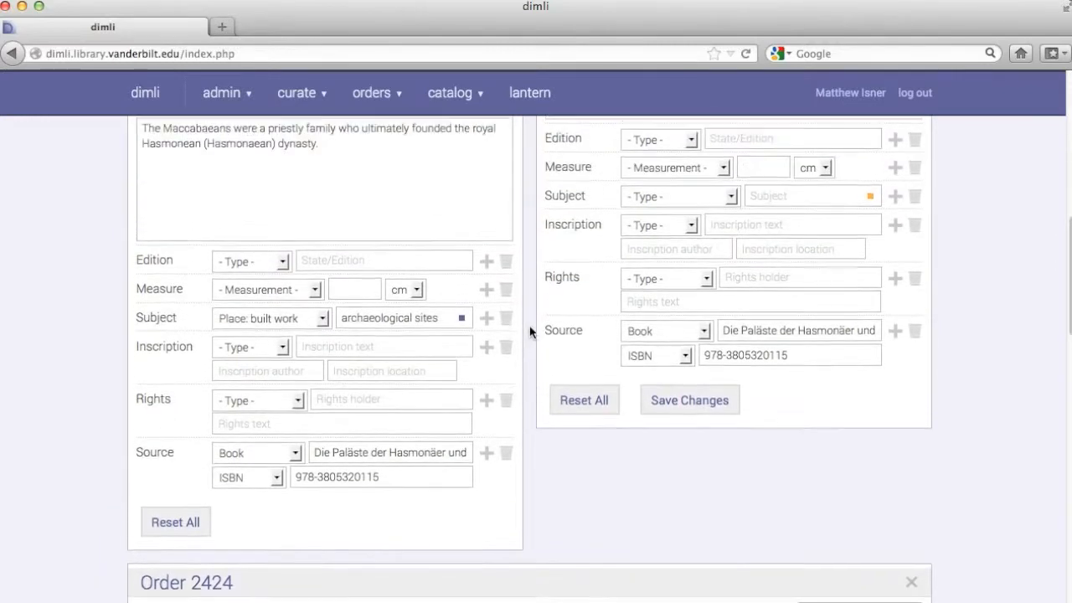
scroll(529, 331, "up", 8)
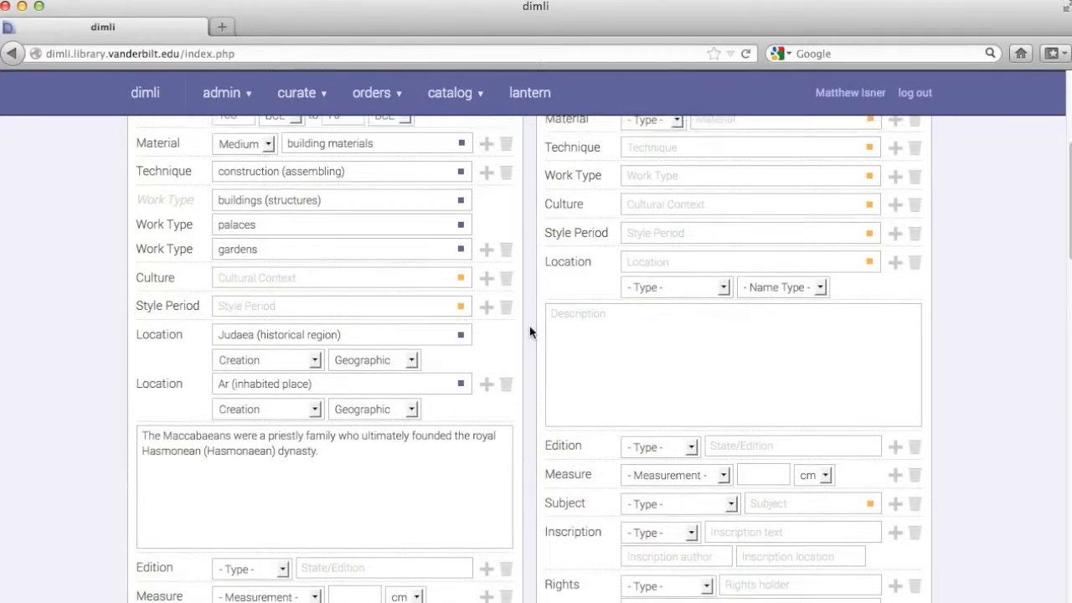
scroll(529, 332, "up", 4)
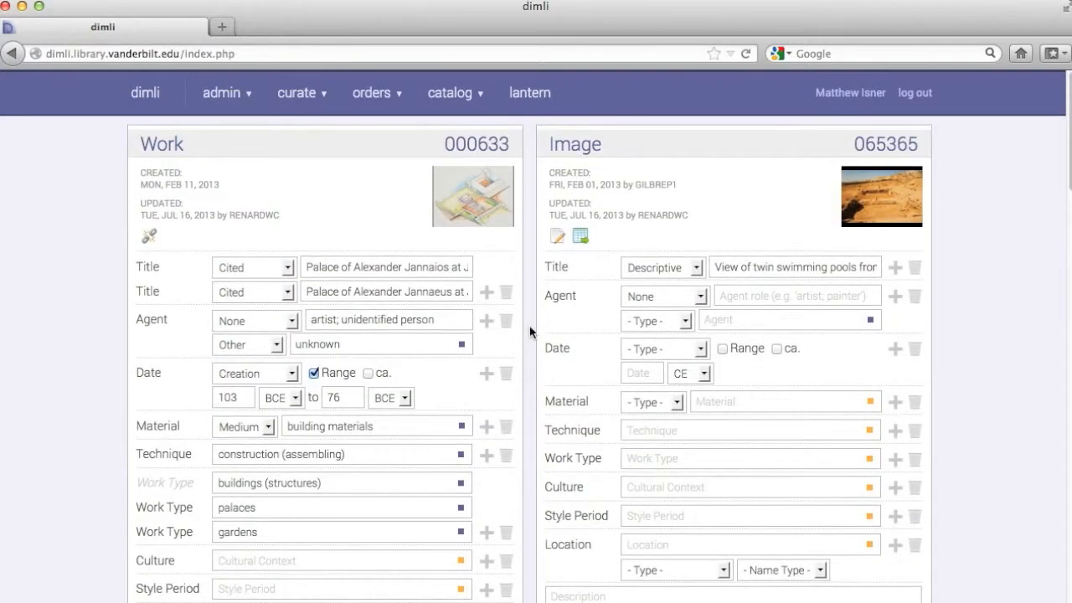